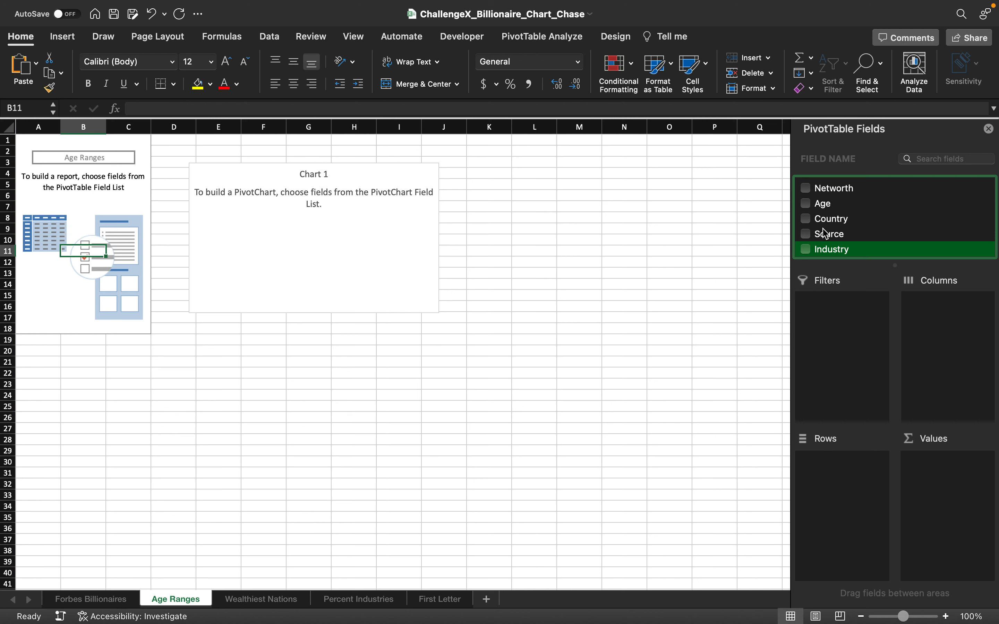
Step: Build the Age Ranges pivot table with Age as the row field and Networth as the value field
{"action": "left_click_drag", "start_coordinate": [823, 204], "coordinate": [831, 470]}
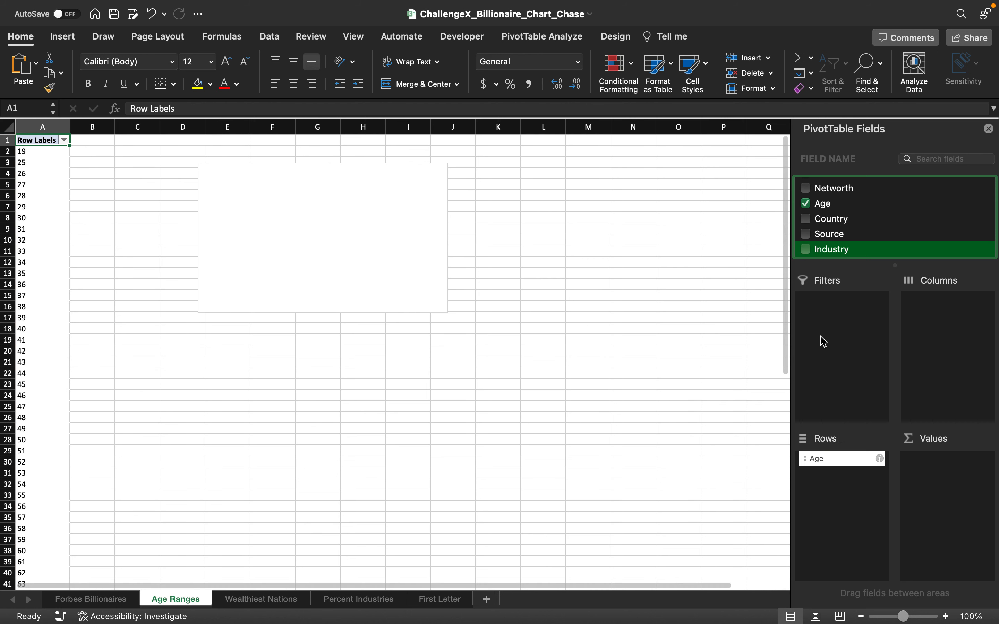
{"action": "scroll", "coordinate": [830, 219], "scroll_direction": "up", "scroll_amount": 1}
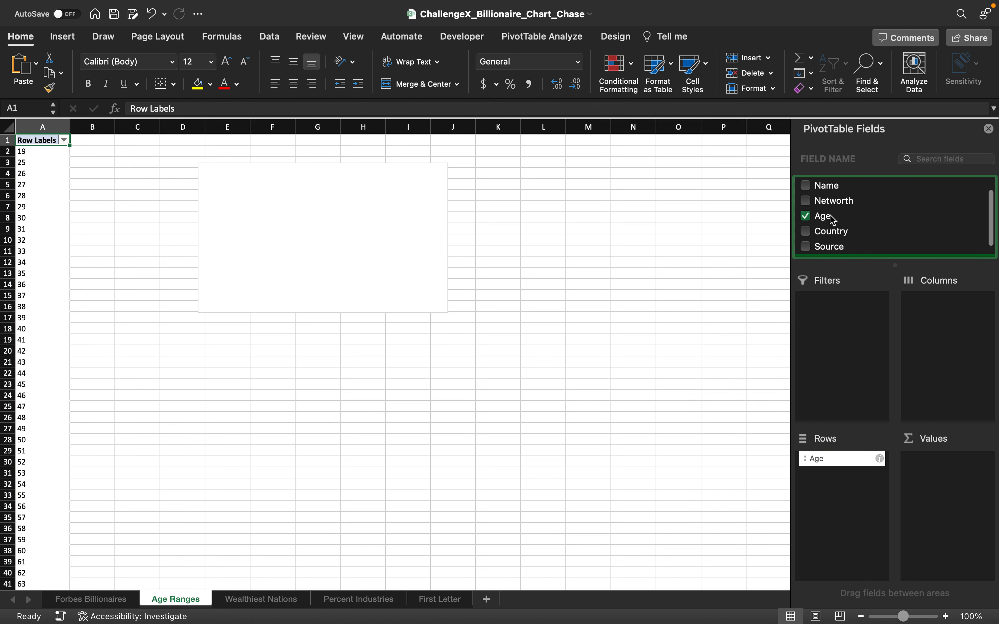
{"action": "left_click_drag", "start_coordinate": [830, 208], "coordinate": [937, 475]}
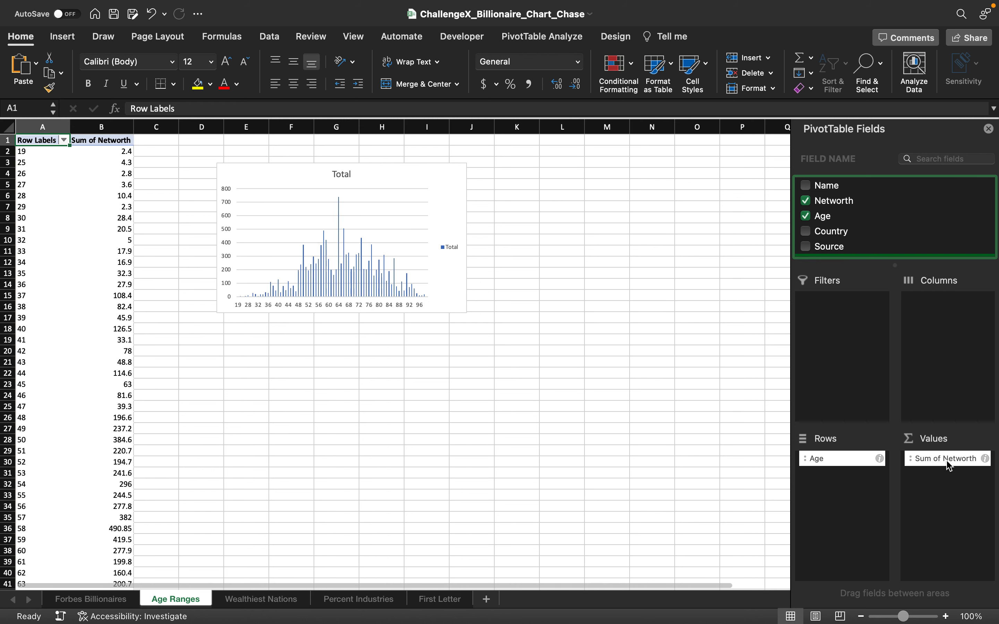
Step: Summarize the Networth value field by Count instead of Sum
{"action": "left_click", "coordinate": [985, 460]}
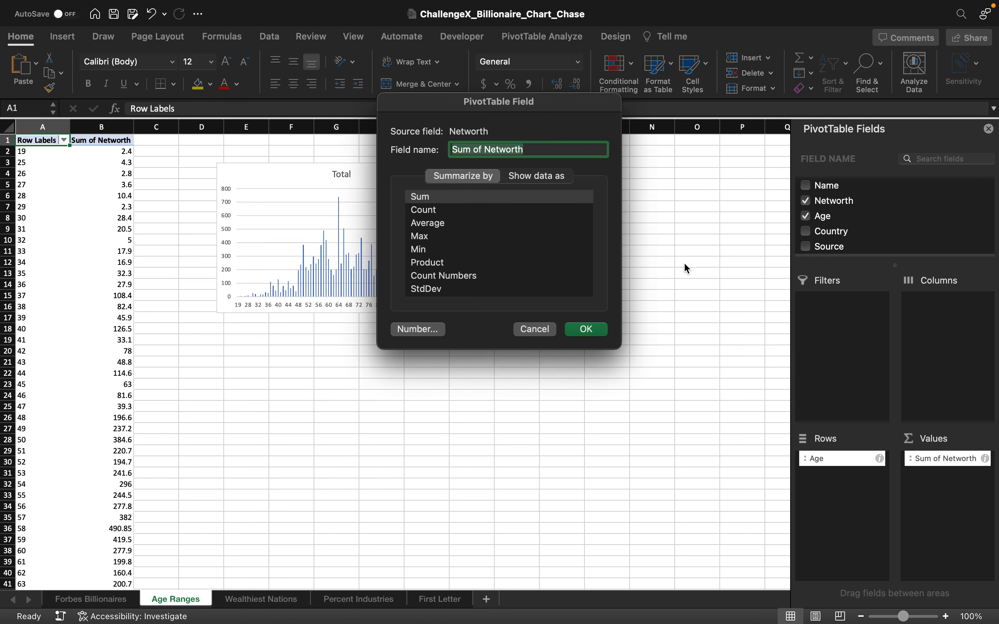
{"action": "left_click", "coordinate": [447, 209]}
{"action": "left_click", "coordinate": [445, 211]}
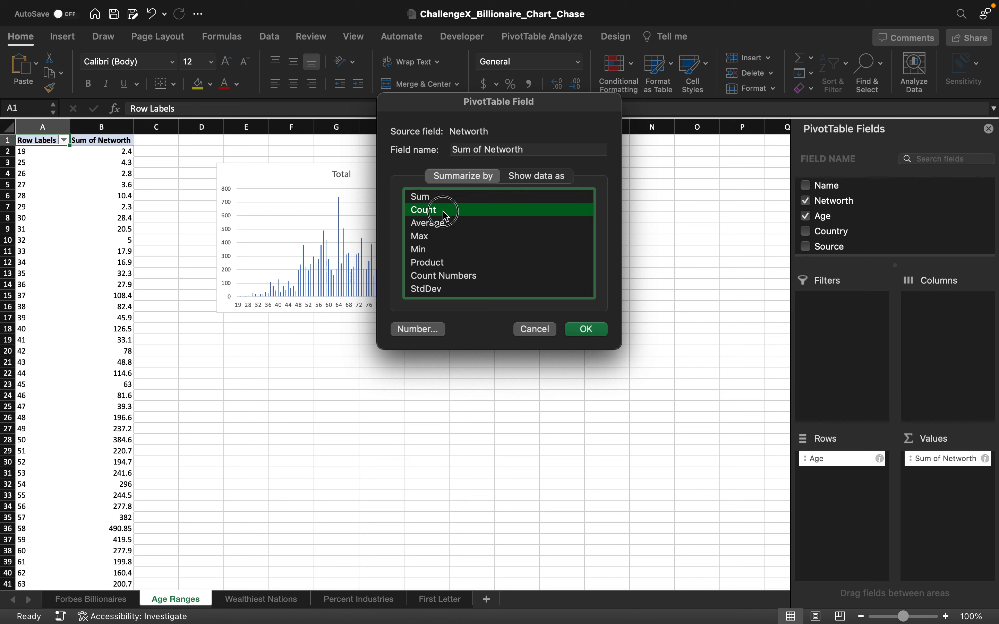
{"action": "left_click", "coordinate": [586, 334]}
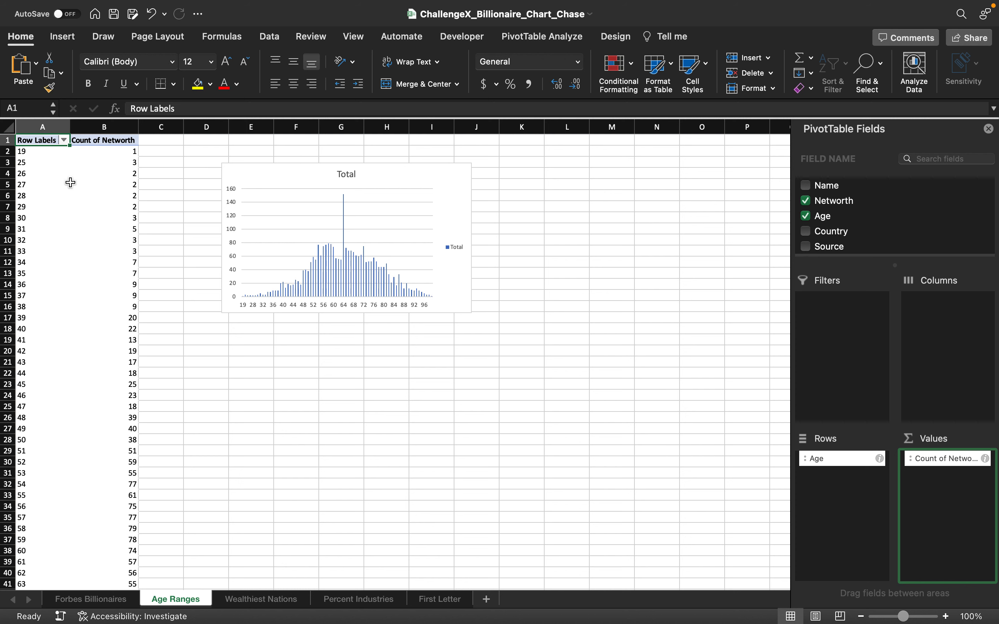
Step: Group the Age row labels from 19 to 100 in intervals of 5
{"action": "left_click", "coordinate": [48, 219]}
{"action": "right_click", "coordinate": [48, 218]}
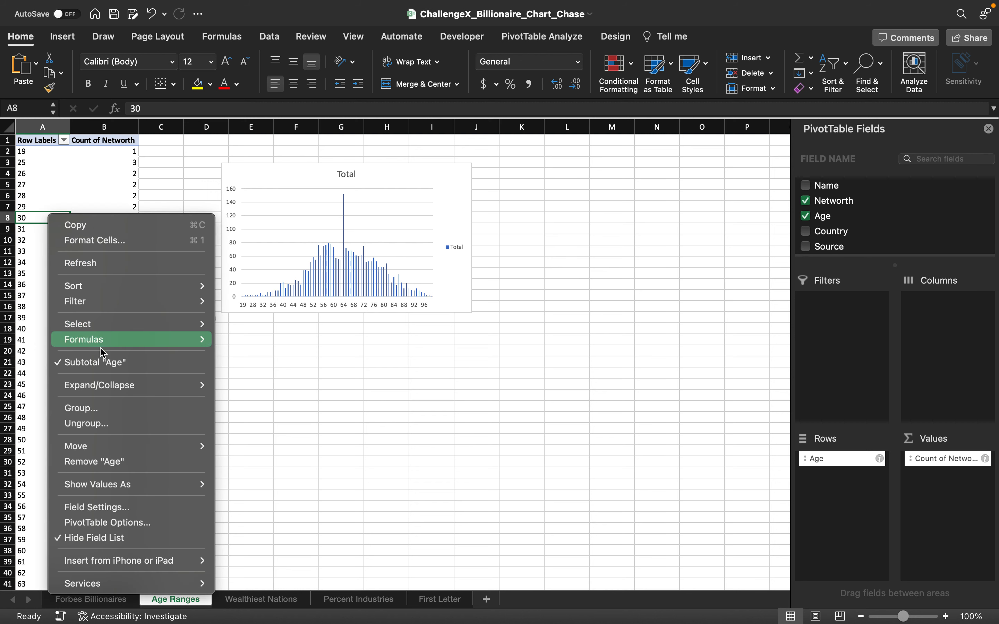
{"action": "left_click", "coordinate": [106, 411]}
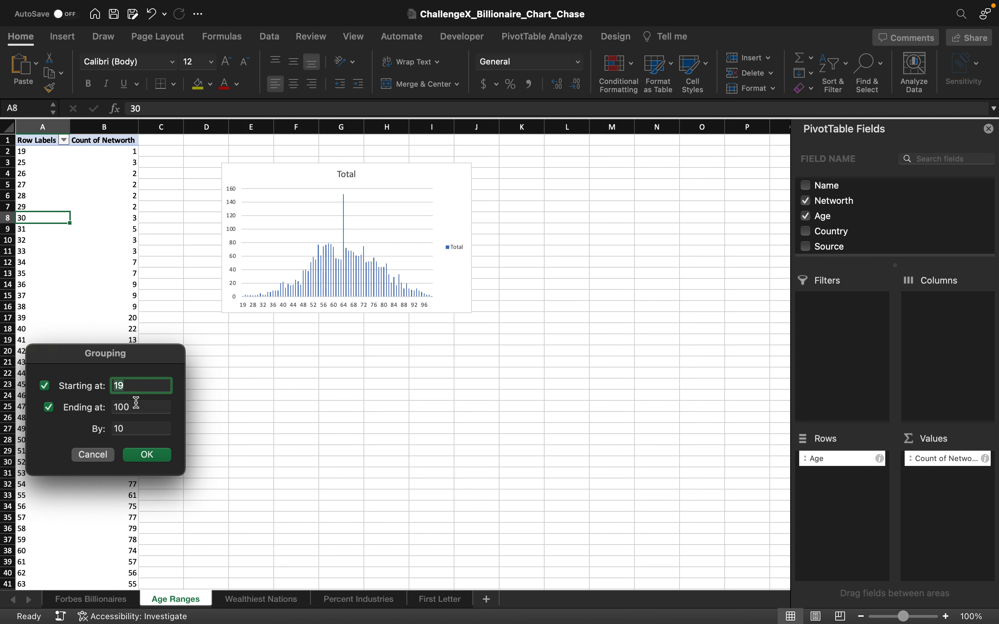
{"action": "left_click", "coordinate": [152, 407]}
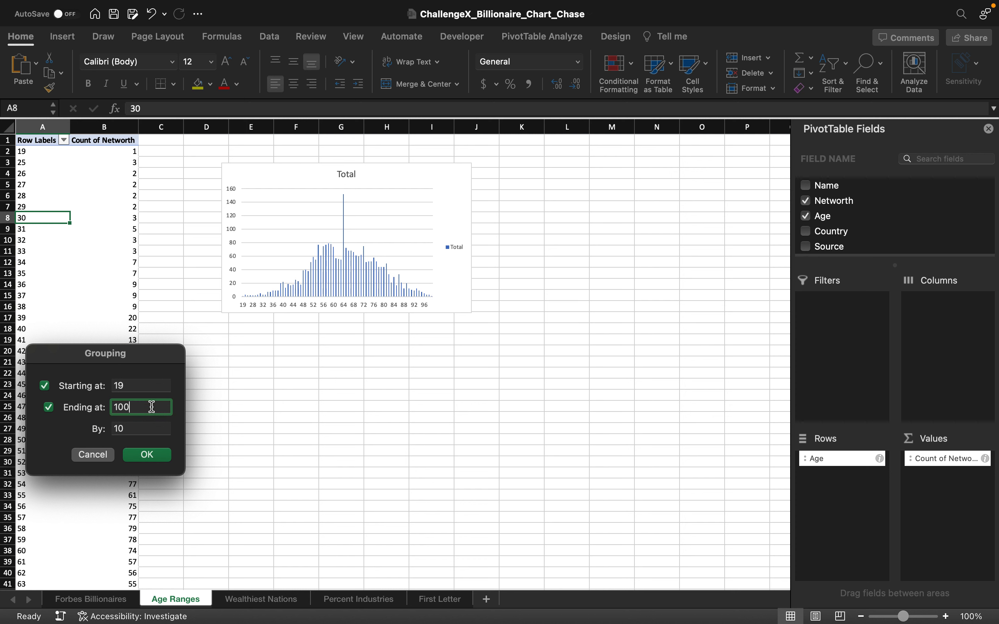
{"action": "left_click", "coordinate": [138, 430]}
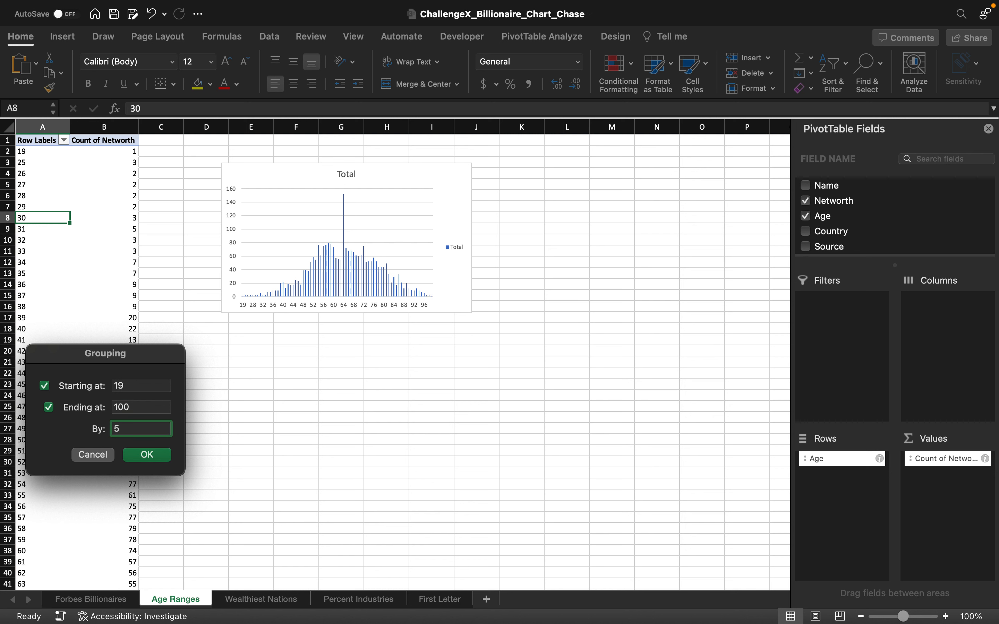
{"action": "left_click", "coordinate": [148, 454]}
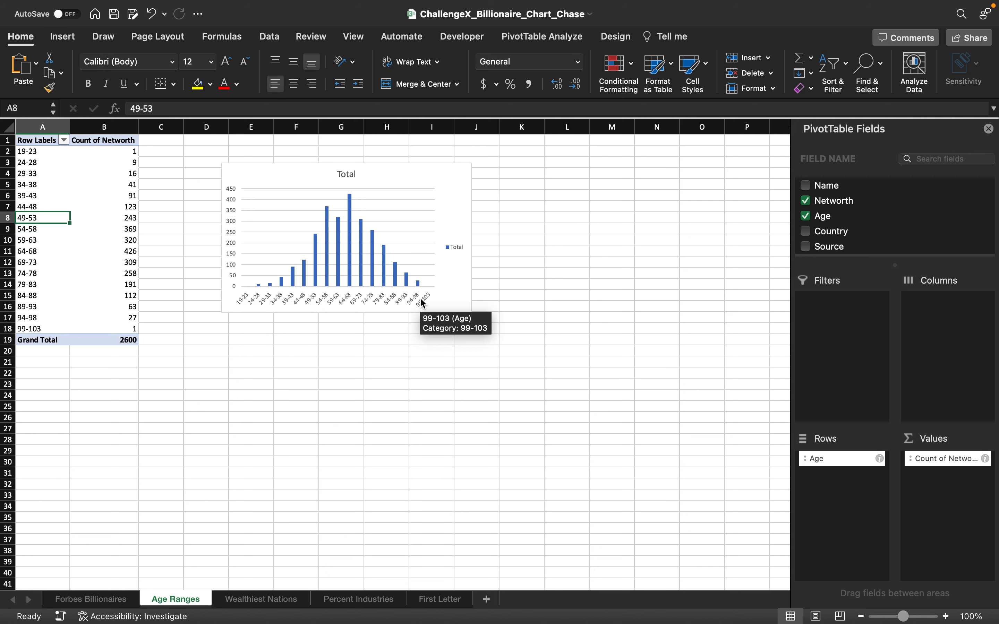
Step: On the Wealthiest Nations sheet, build the pivot table with Country as the row field and Networth as the value field
{"action": "left_click", "coordinate": [246, 600]}
{"action": "left_click", "coordinate": [135, 306]}
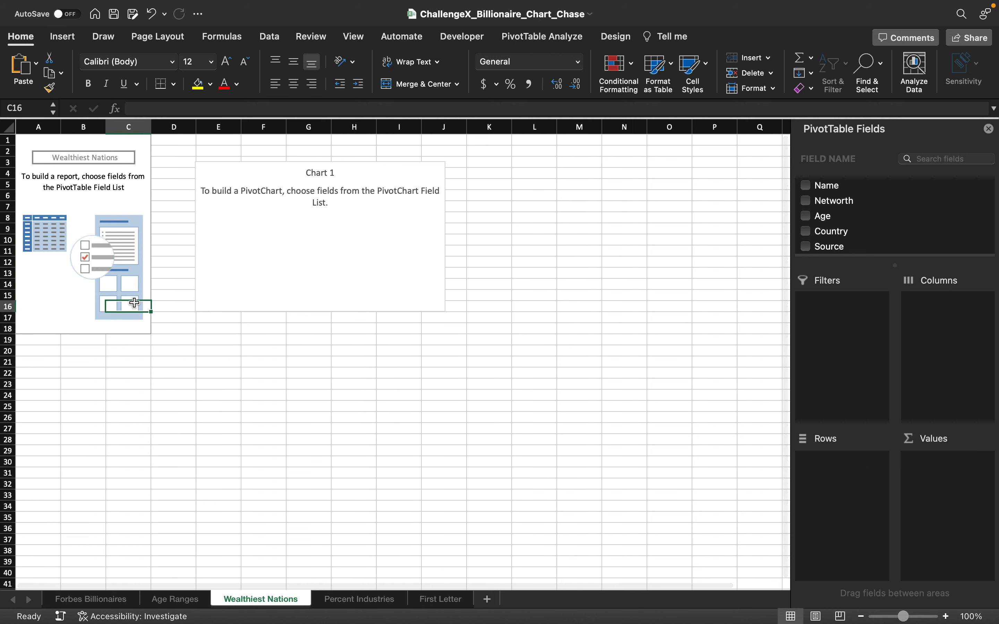
{"action": "scroll", "coordinate": [843, 226], "scroll_direction": "down", "scroll_amount": 2}
{"action": "scroll", "coordinate": [840, 231], "scroll_direction": "up", "scroll_amount": 3}
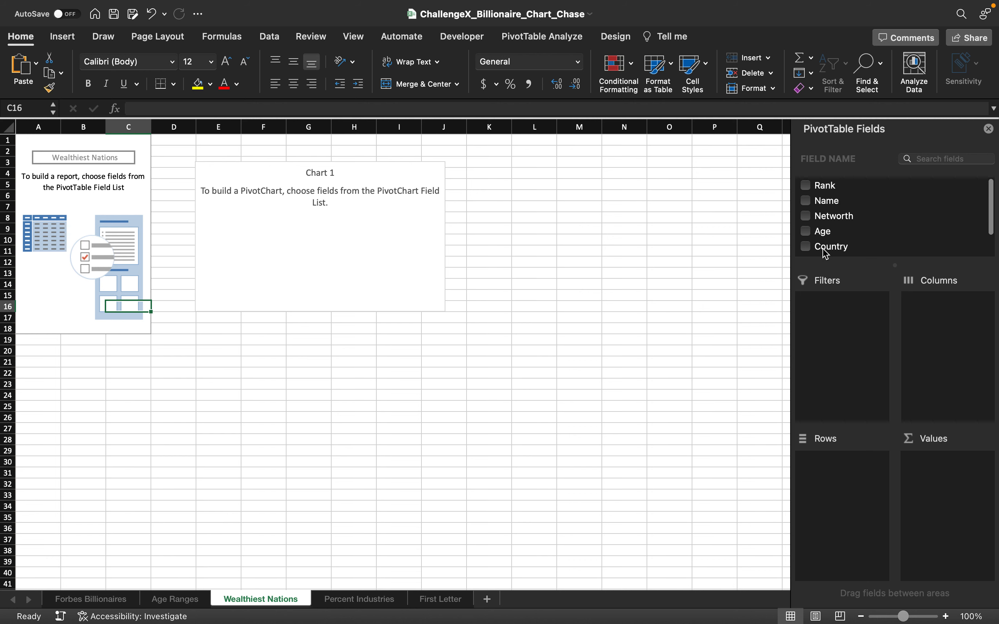
{"action": "left_click_drag", "start_coordinate": [826, 248], "coordinate": [838, 486]}
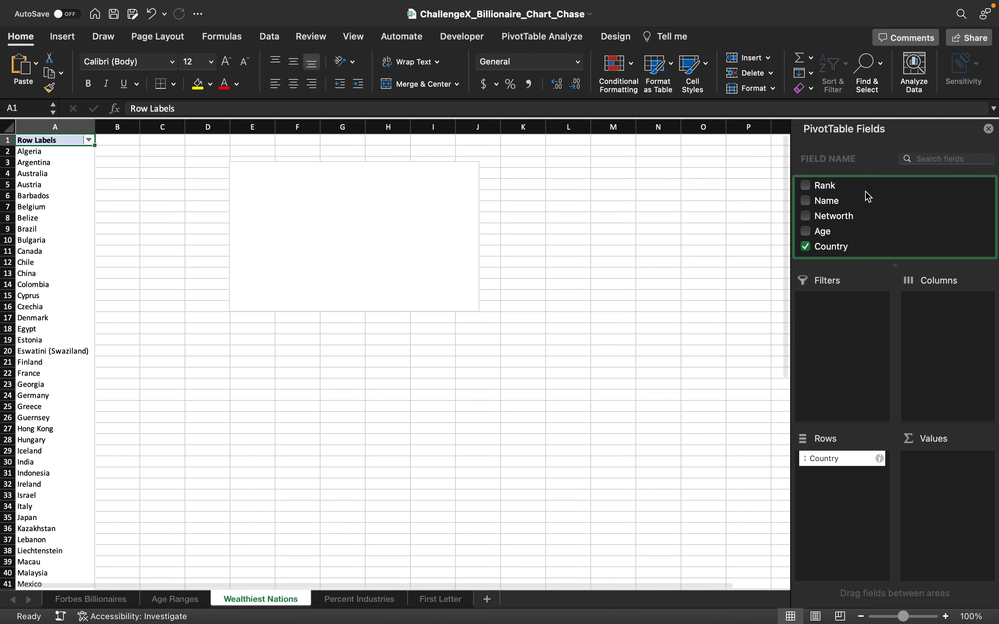
{"action": "scroll", "coordinate": [845, 230], "scroll_direction": "down", "scroll_amount": 2}
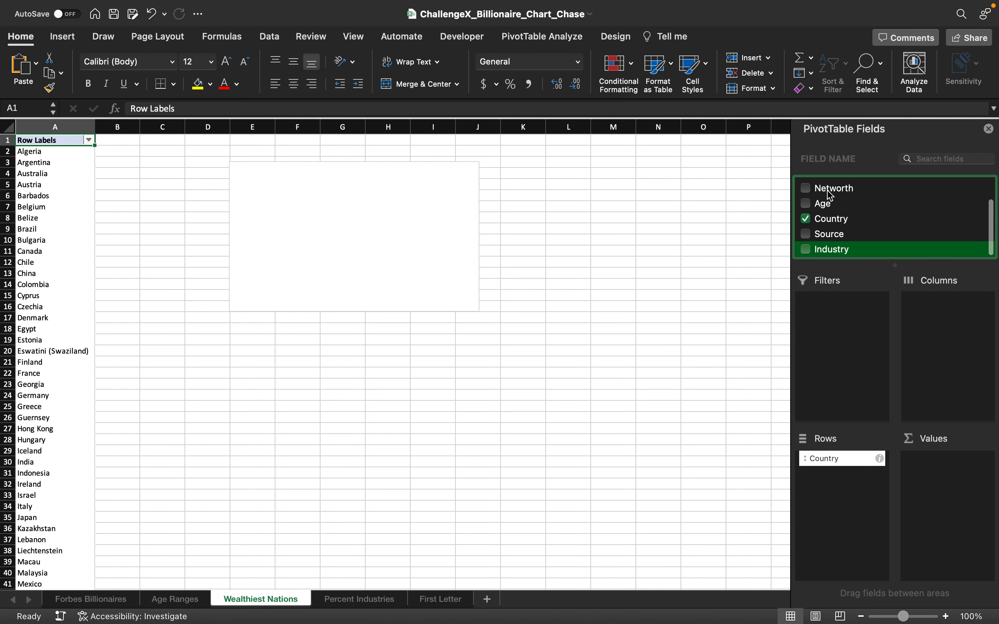
{"action": "left_click_drag", "start_coordinate": [831, 192], "coordinate": [925, 462]}
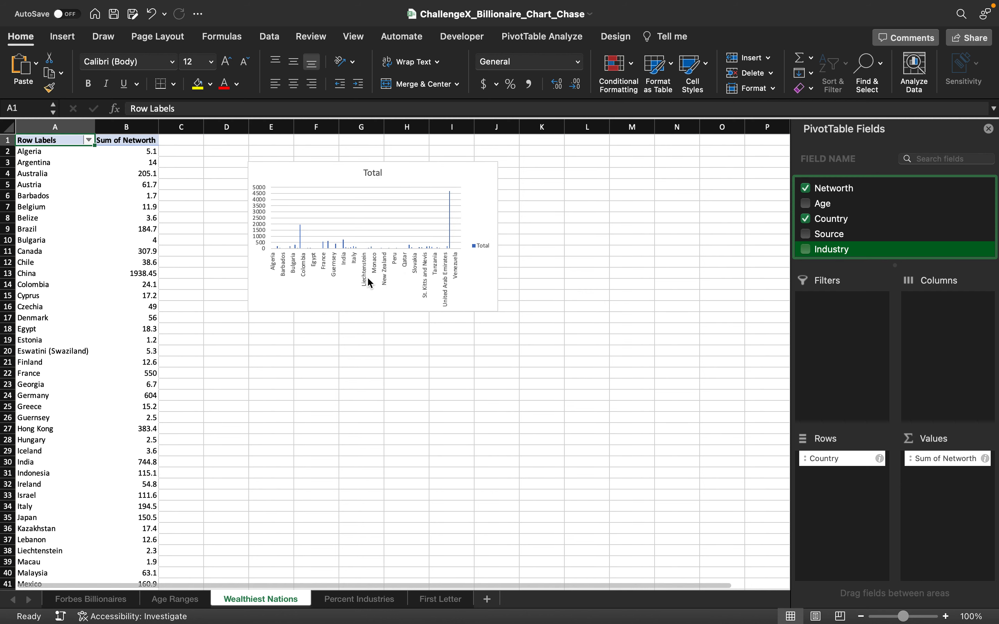
Step: Filter the country pivot chart to the top 10 items by Sum of Networth
{"action": "right_click", "coordinate": [327, 268]}
{"action": "mouse_move", "coordinate": [365, 289]}
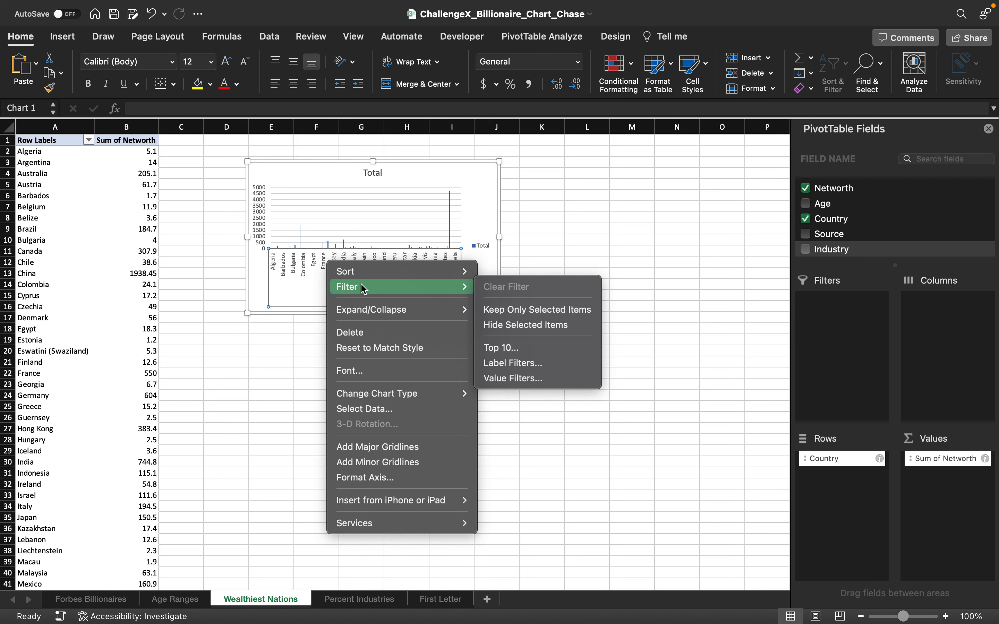
{"action": "left_click", "coordinate": [532, 349]}
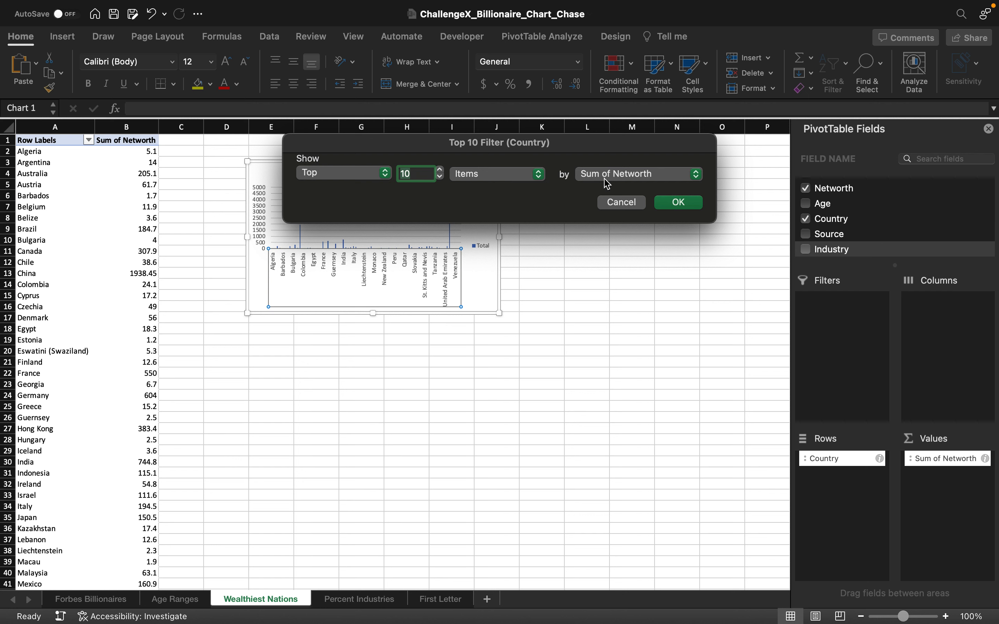
{"action": "left_click", "coordinate": [678, 202]}
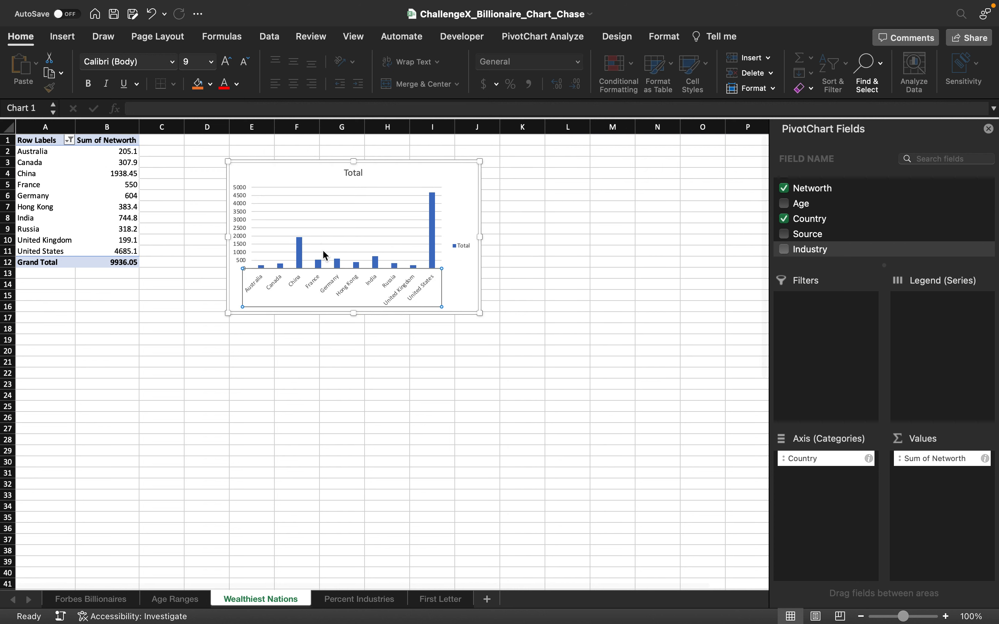
Step: Sort the country chart's net worth columns from largest to smallest
{"action": "right_click", "coordinate": [301, 256]}
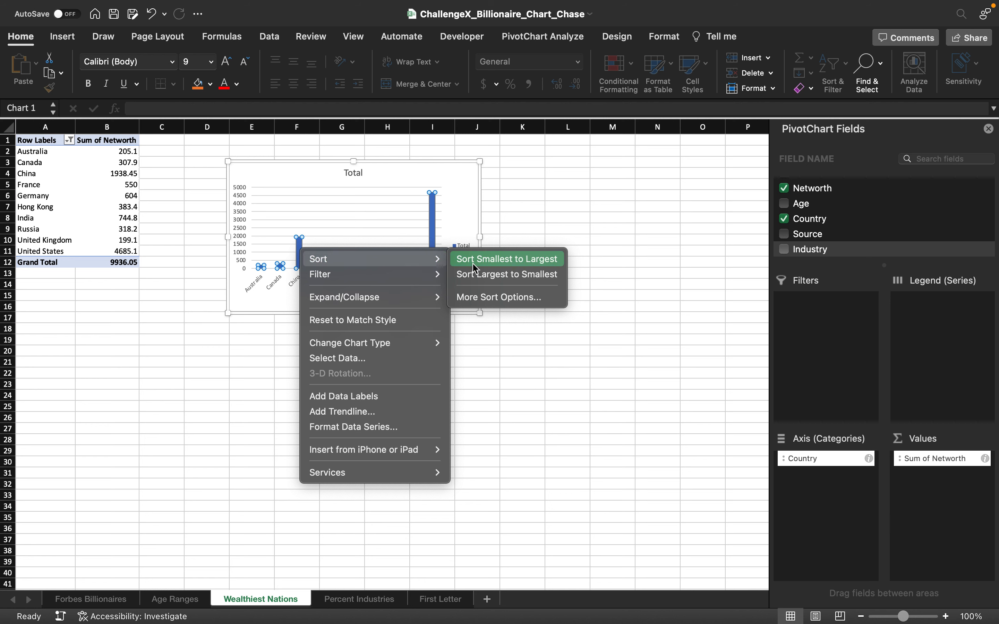
{"action": "left_click", "coordinate": [480, 275]}
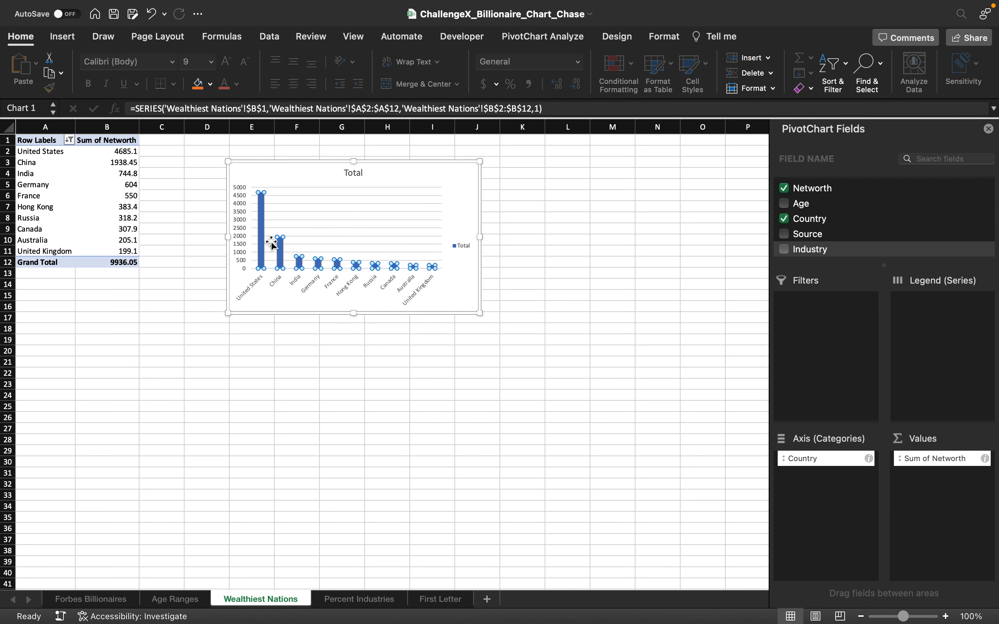
{"action": "left_click", "coordinate": [263, 305]}
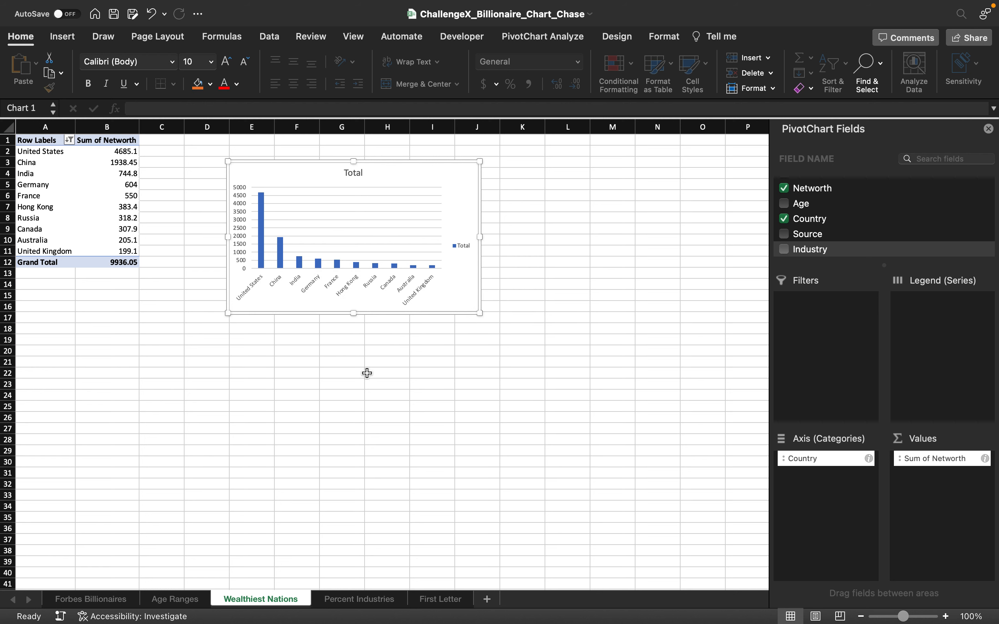
Step: Add data labels to the columns of the Wealthiest Nations chart
{"action": "right_click", "coordinate": [262, 235]}
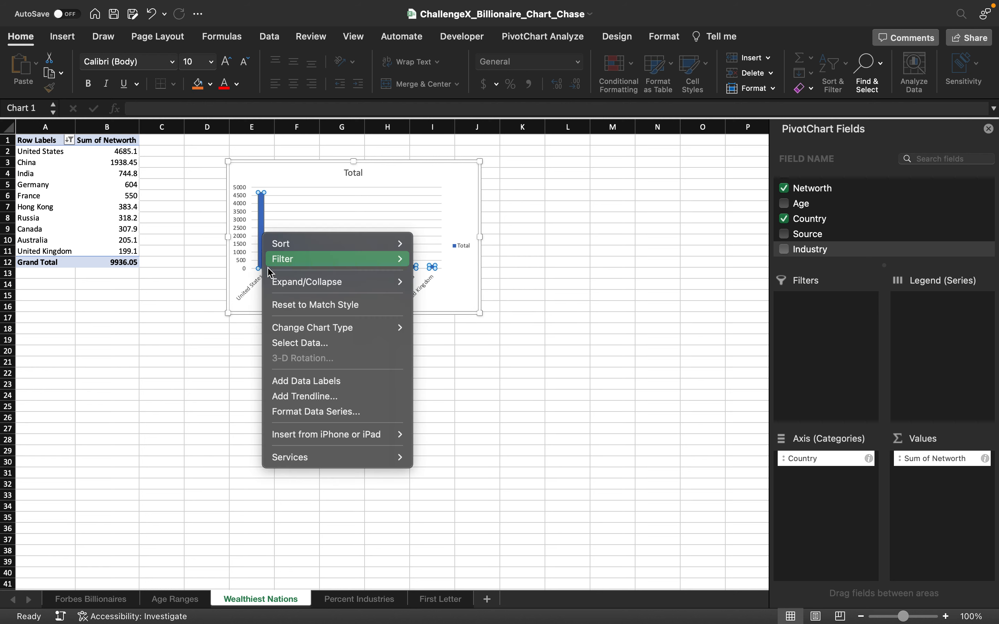
{"action": "left_click", "coordinate": [320, 381]}
{"action": "left_click", "coordinate": [290, 296]}
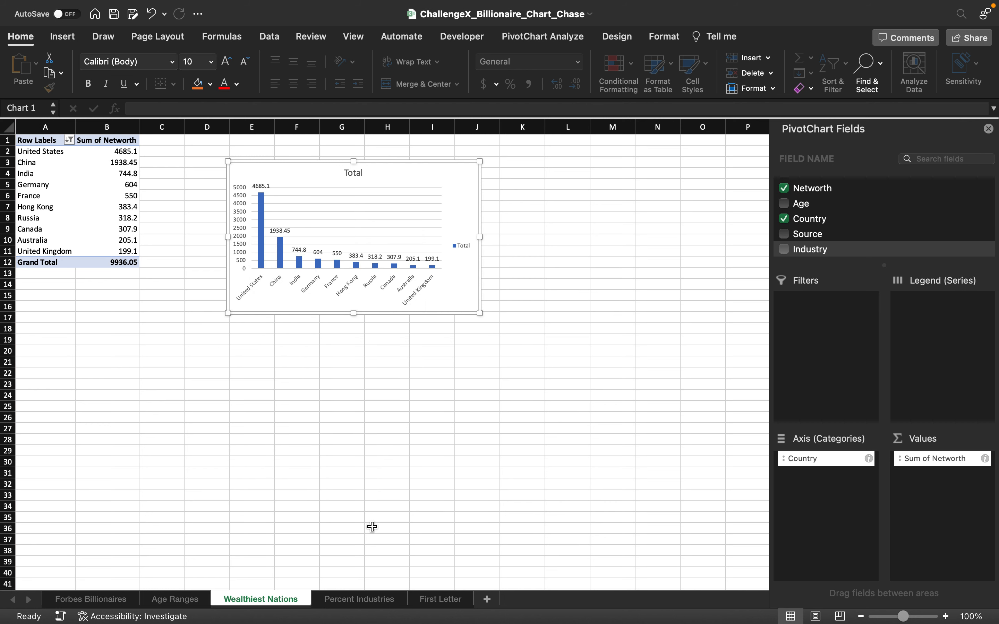
Step: On the Percent Industries sheet, build the pivot table with Industry as the row field and Networth as the value field
{"action": "left_click", "coordinate": [386, 603]}
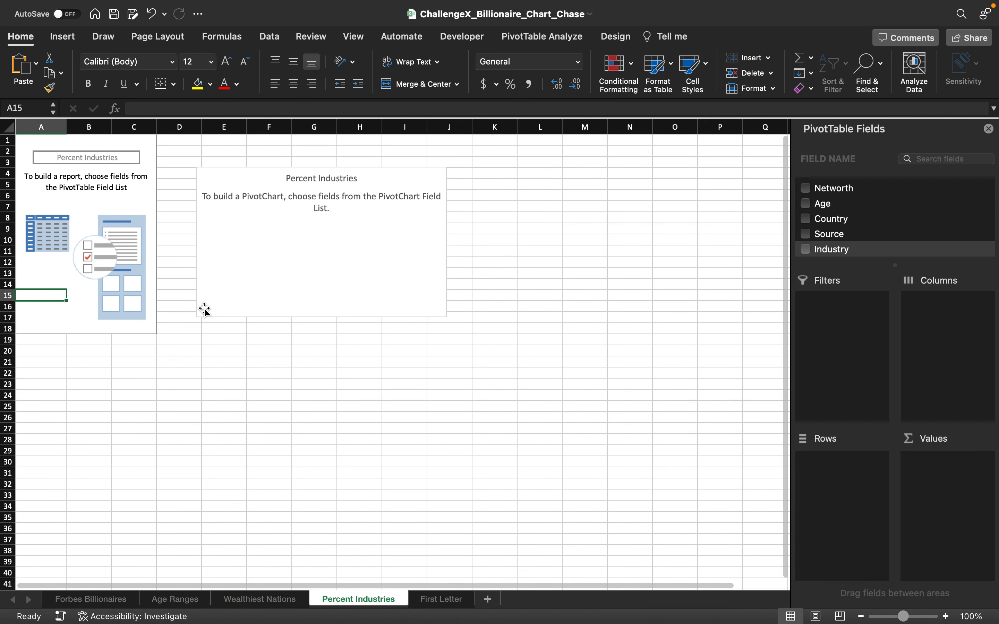
{"action": "left_click", "coordinate": [99, 219]}
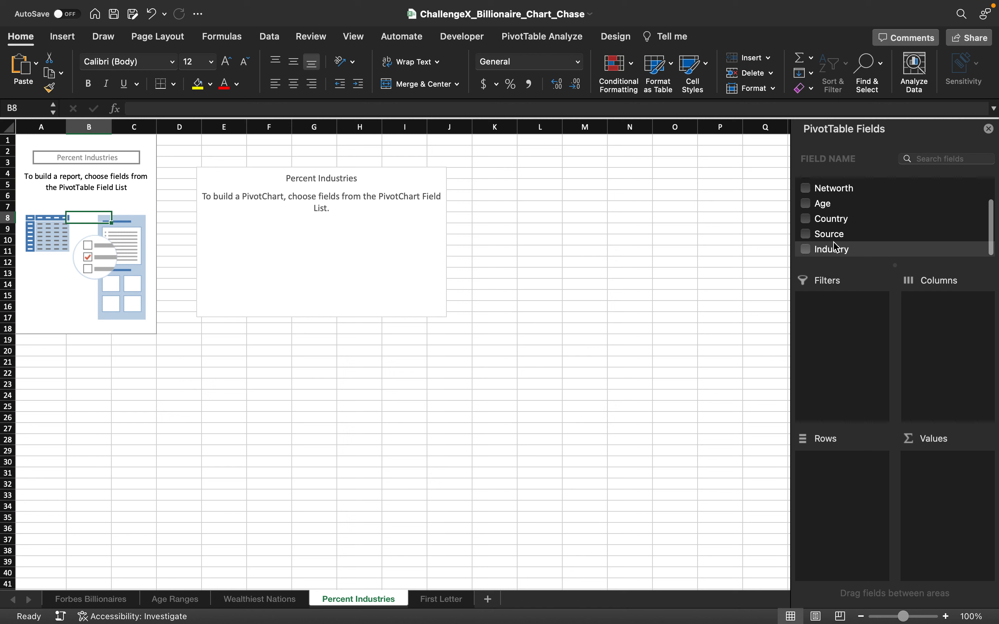
{"action": "left_click_drag", "start_coordinate": [832, 254], "coordinate": [853, 463]}
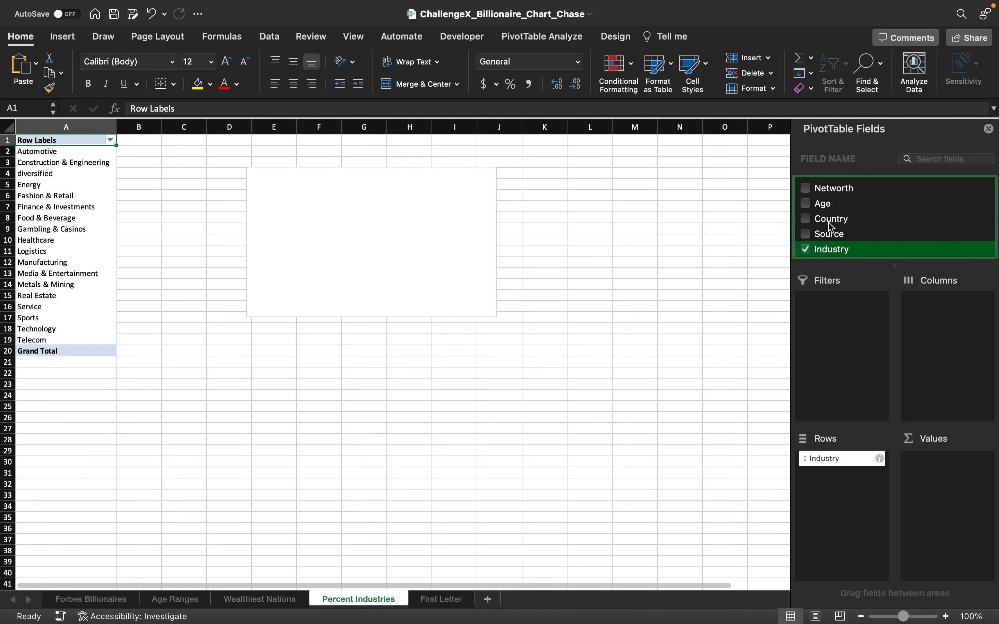
{"action": "left_click_drag", "start_coordinate": [829, 189], "coordinate": [950, 508]}
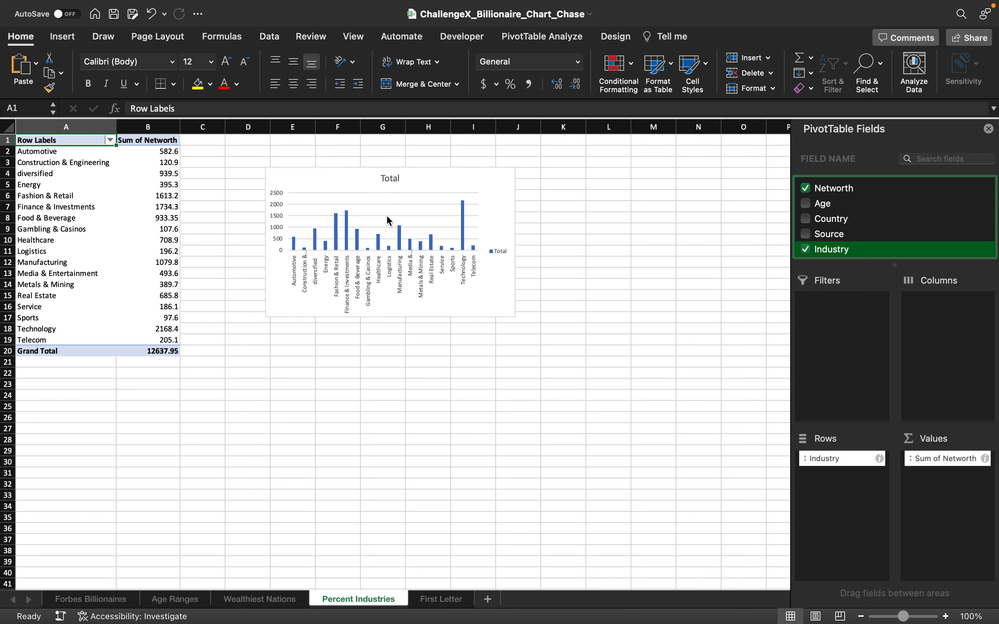
Step: Change the industry chart's type to a basic 2-D pie
{"action": "right_click", "coordinate": [389, 221]}
{"action": "mouse_move", "coordinate": [452, 269]}
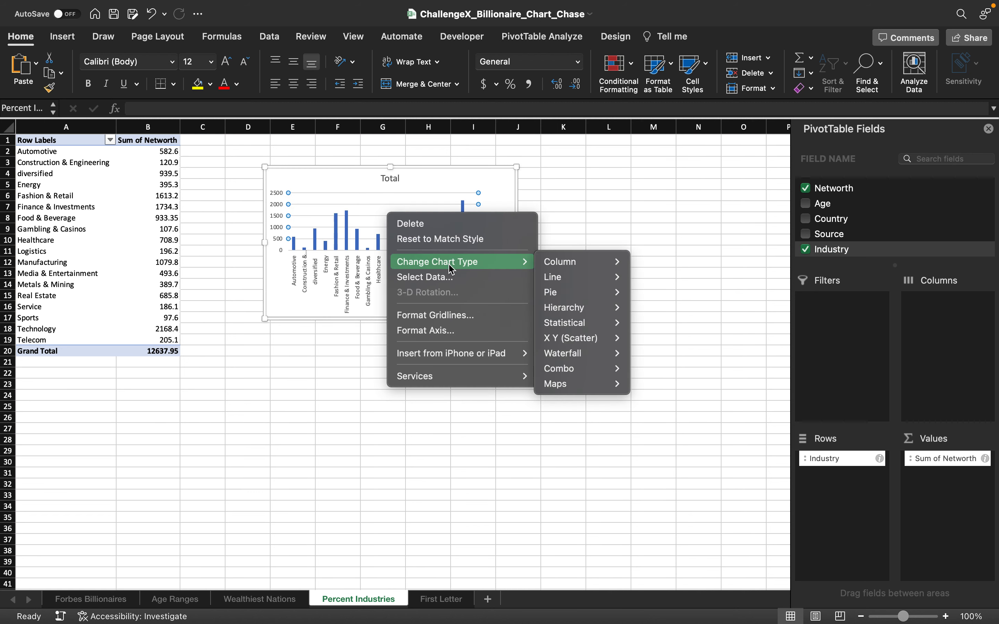
{"action": "mouse_move", "coordinate": [560, 266]}
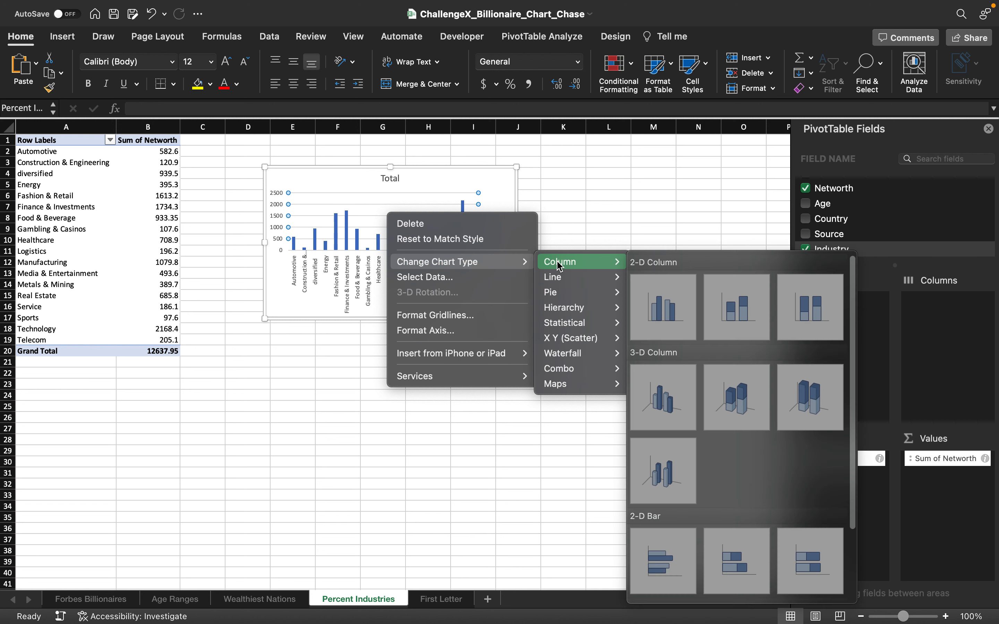
{"action": "mouse_move", "coordinate": [574, 293]}
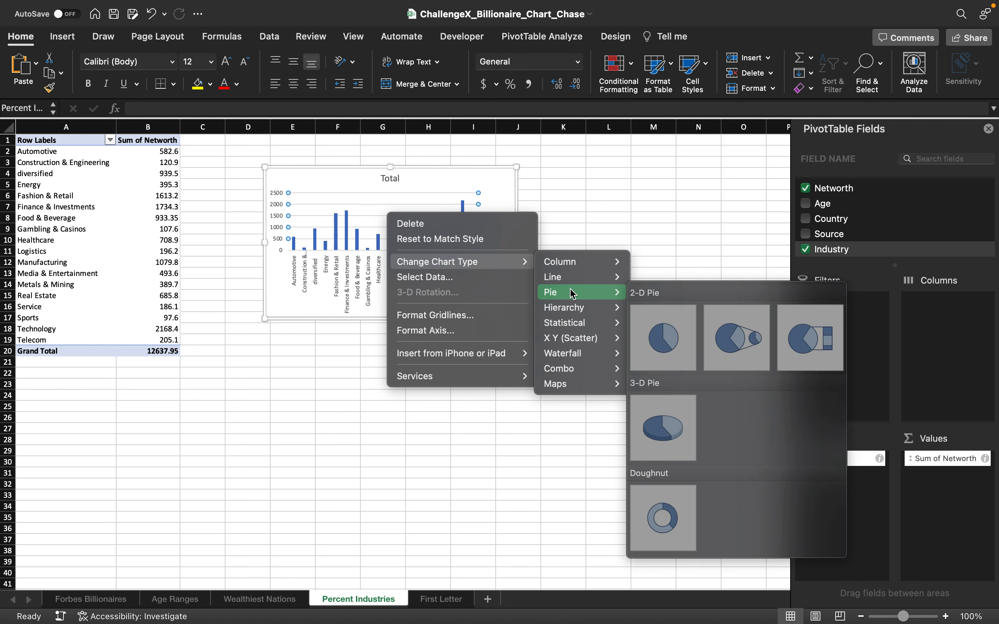
{"action": "left_click", "coordinate": [662, 330]}
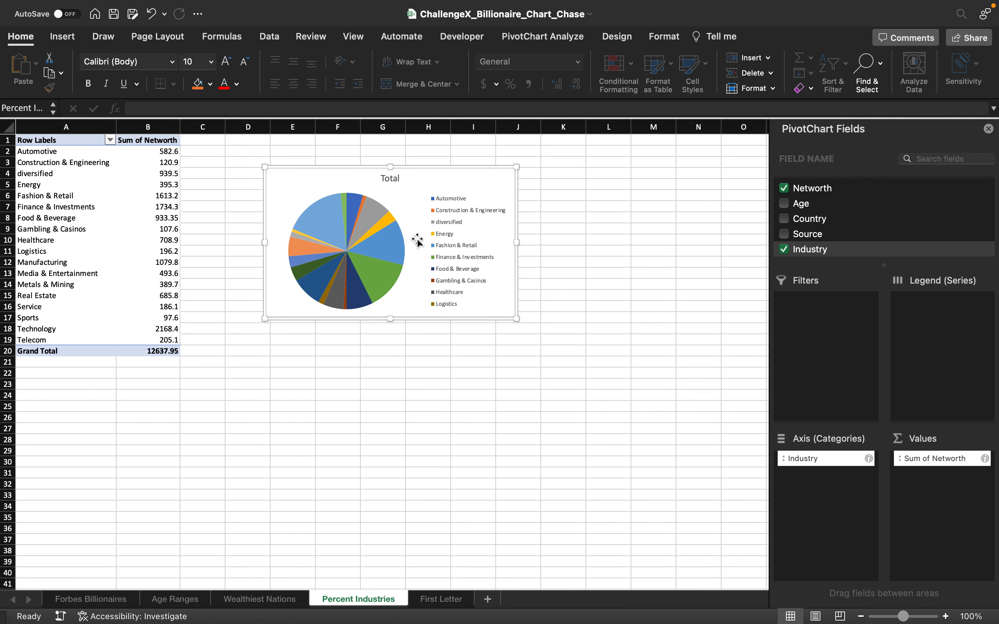
Step: Add data labels to the slices of the industry pie chart
{"action": "right_click", "coordinate": [386, 251]}
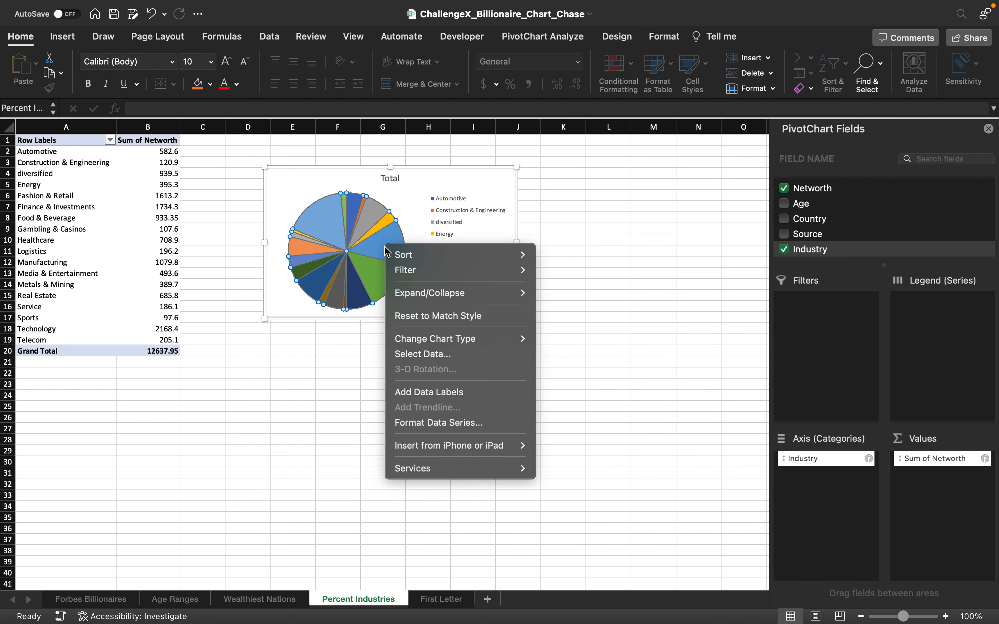
{"action": "left_click", "coordinate": [438, 394]}
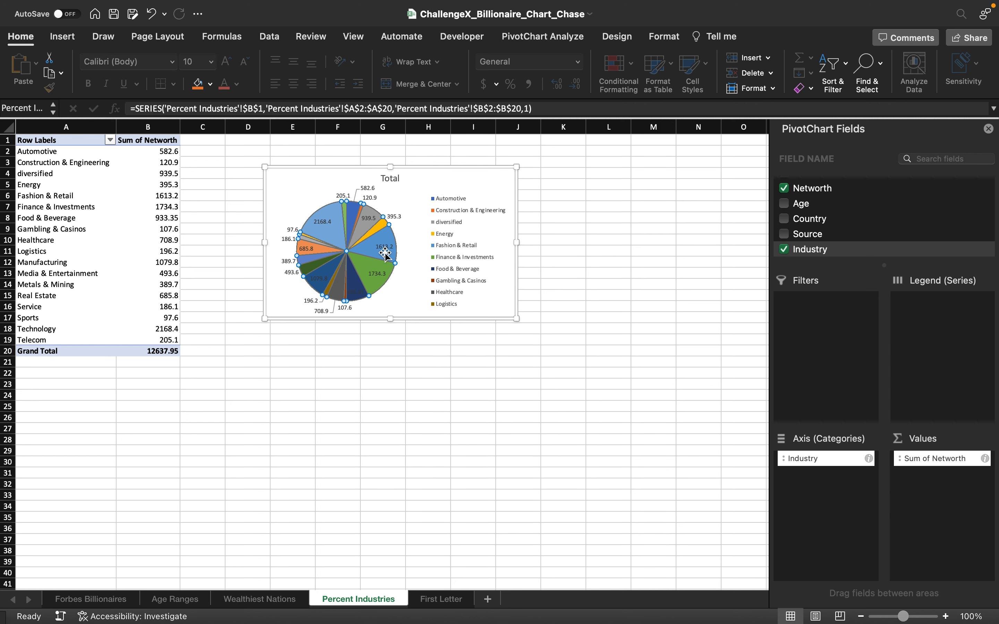
Step: Add category names to the industry pie's data labels and enlarge the chart to span about columns E to N, down to row 30
{"action": "right_click", "coordinate": [384, 240]}
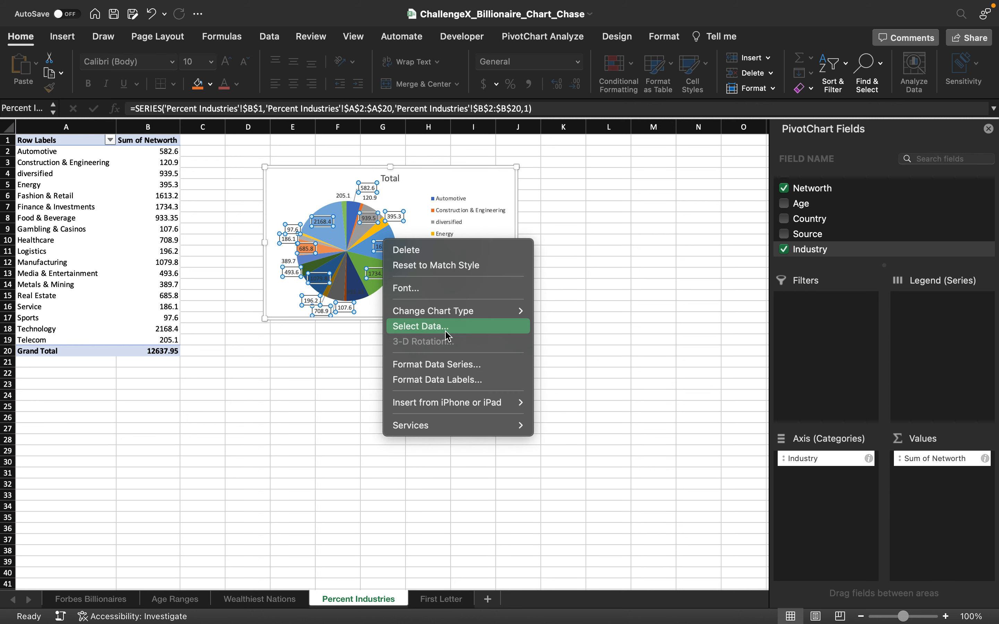
{"action": "left_click", "coordinate": [448, 380]}
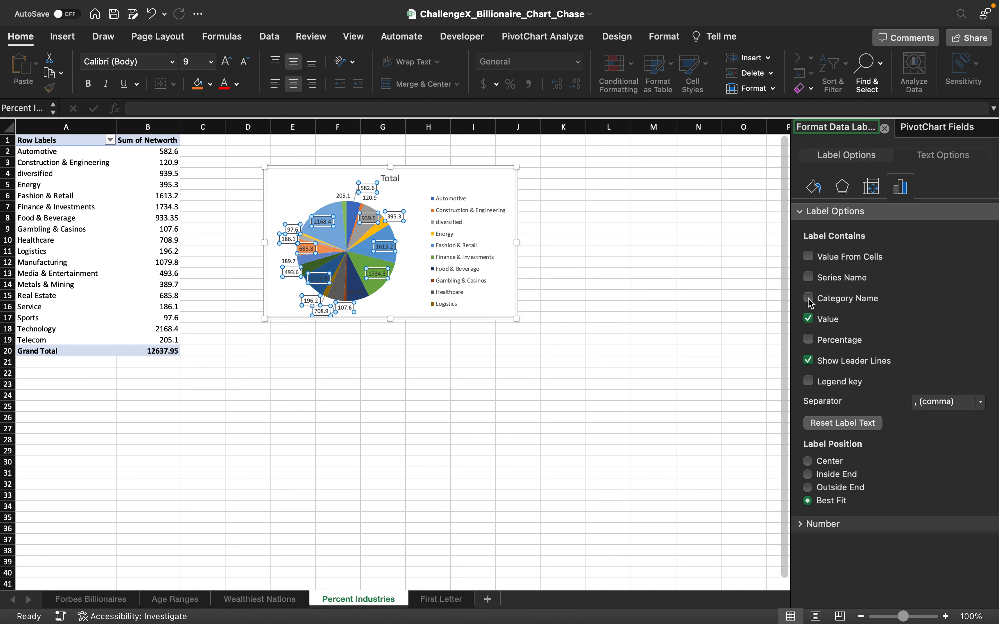
{"action": "left_click", "coordinate": [808, 298]}
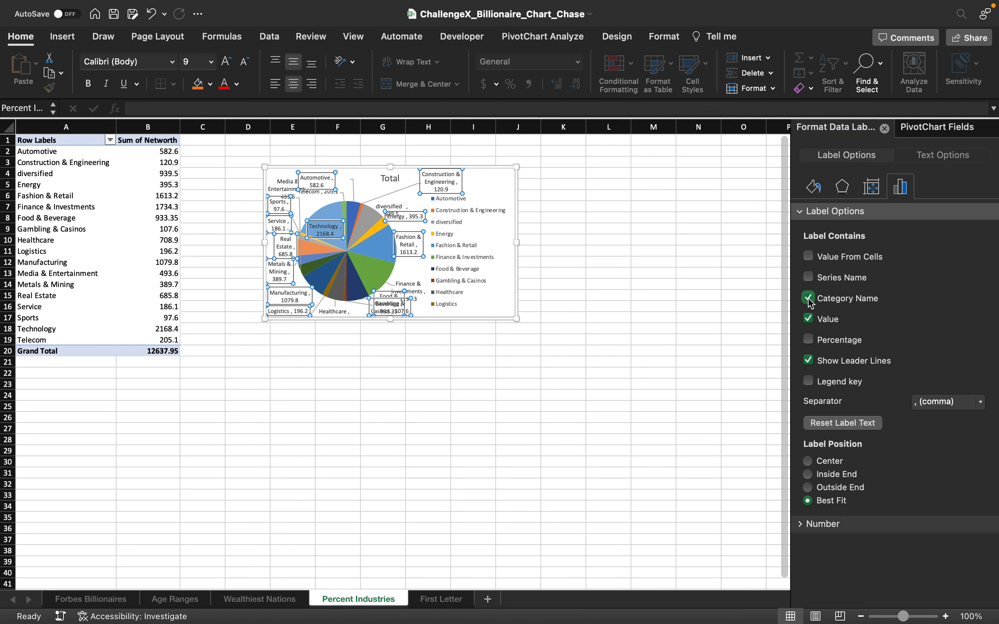
{"action": "left_click_drag", "start_coordinate": [516, 319], "coordinate": [725, 466]}
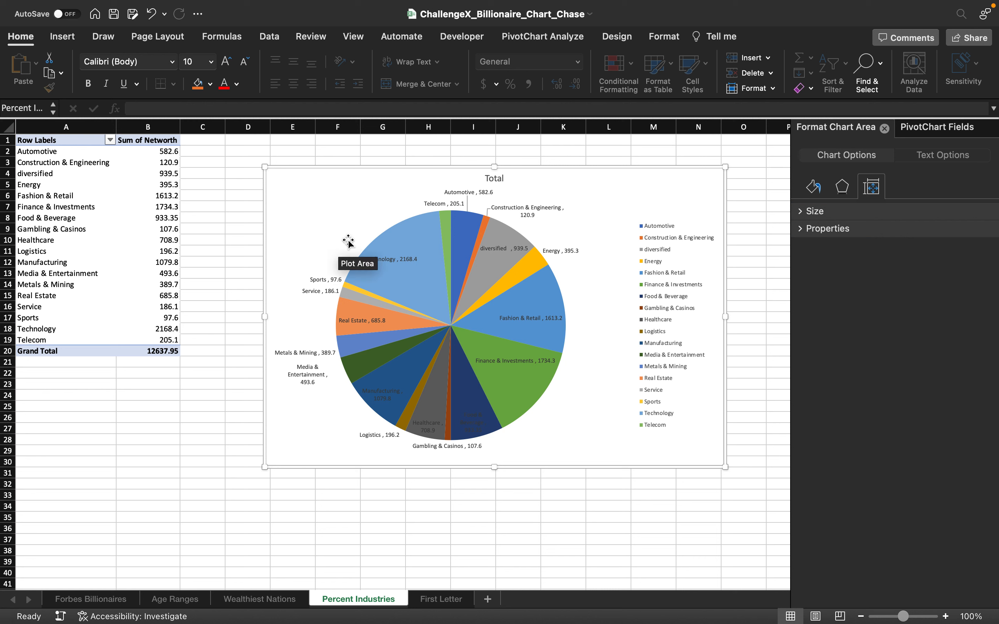
Step: Show the Networth values in the industry pivot table as % of Column Total
{"action": "left_click", "coordinate": [921, 131]}
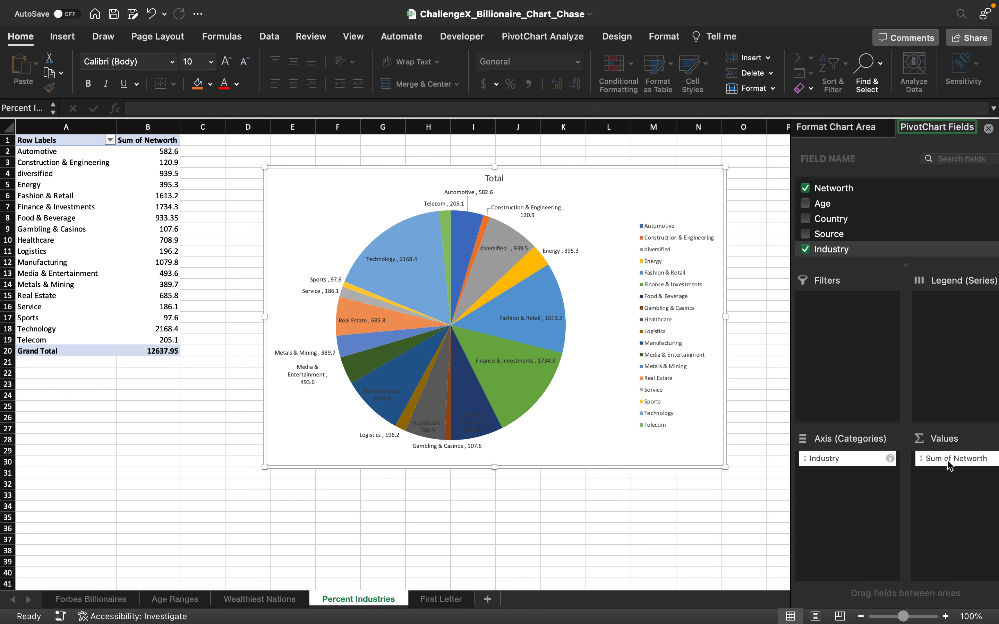
{"action": "left_click_drag", "start_coordinate": [957, 467], "coordinate": [805, 486]}
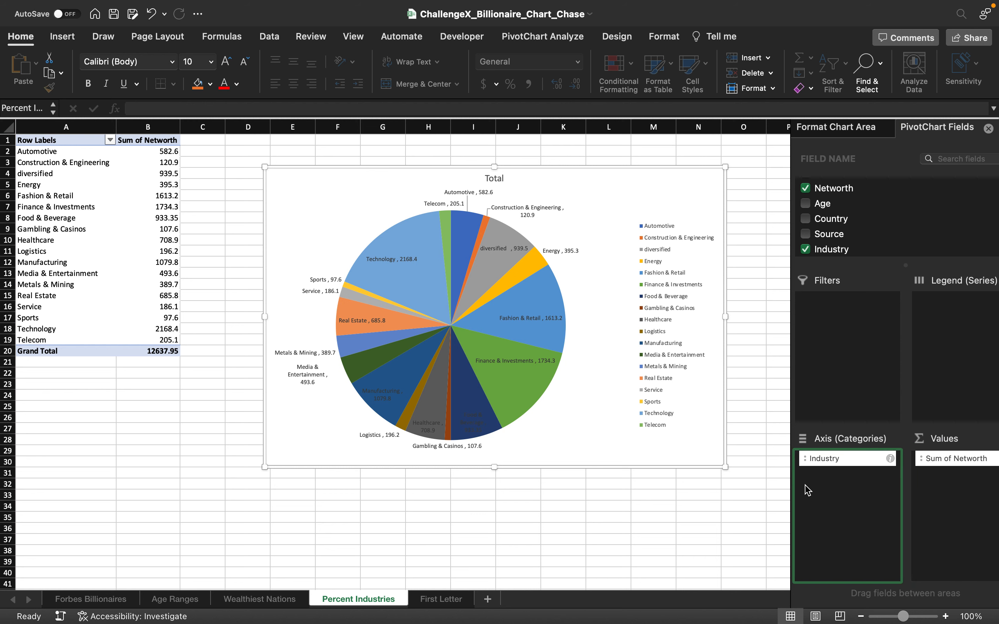
{"action": "left_click", "coordinate": [994, 459]}
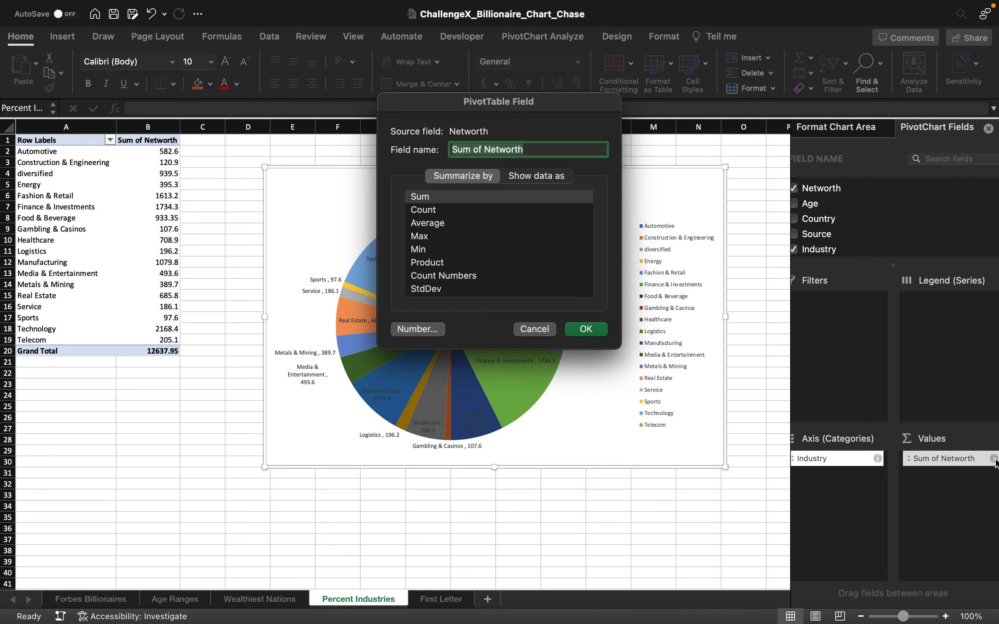
{"action": "left_click", "coordinate": [529, 181]}
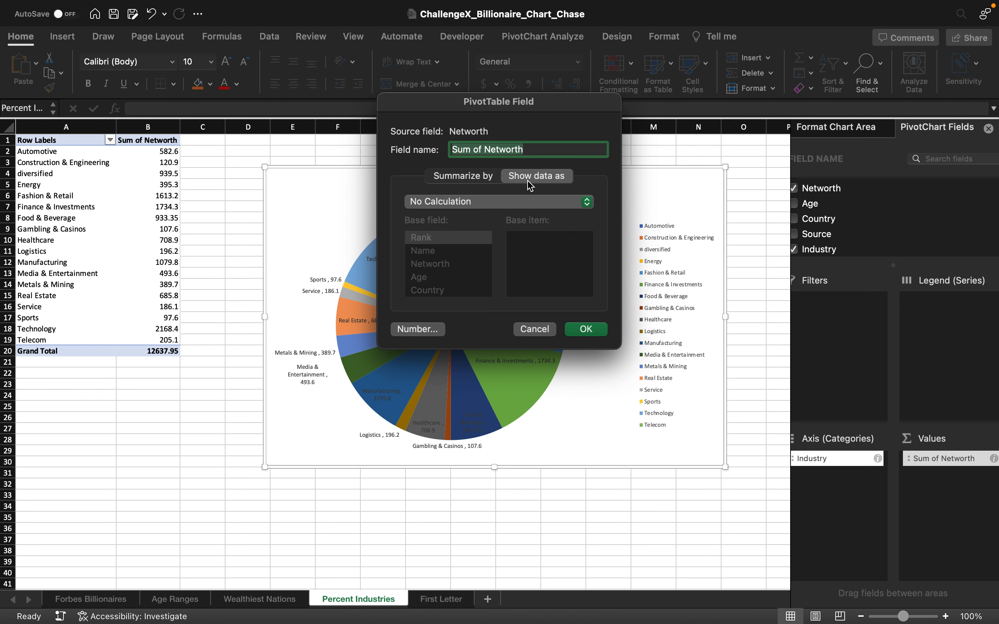
{"action": "left_click", "coordinate": [518, 203]}
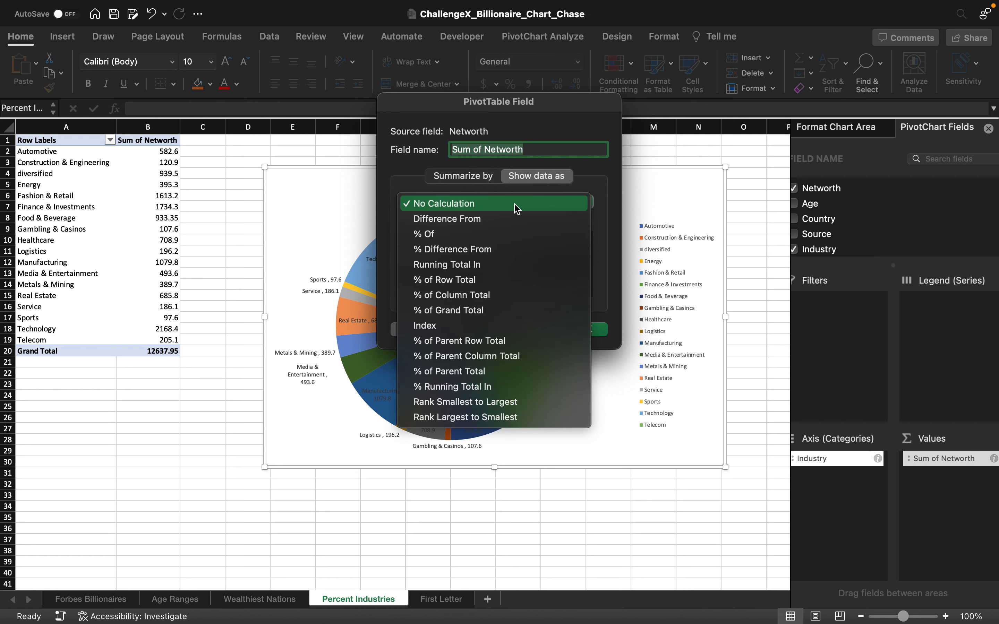
{"action": "left_click", "coordinate": [484, 296]}
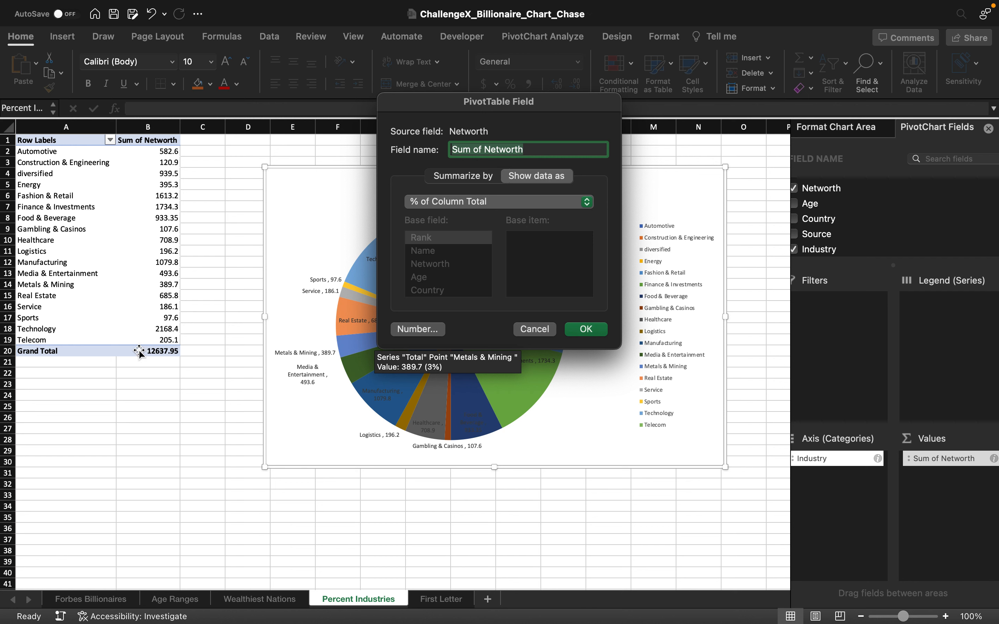
{"action": "left_click", "coordinate": [586, 329]}
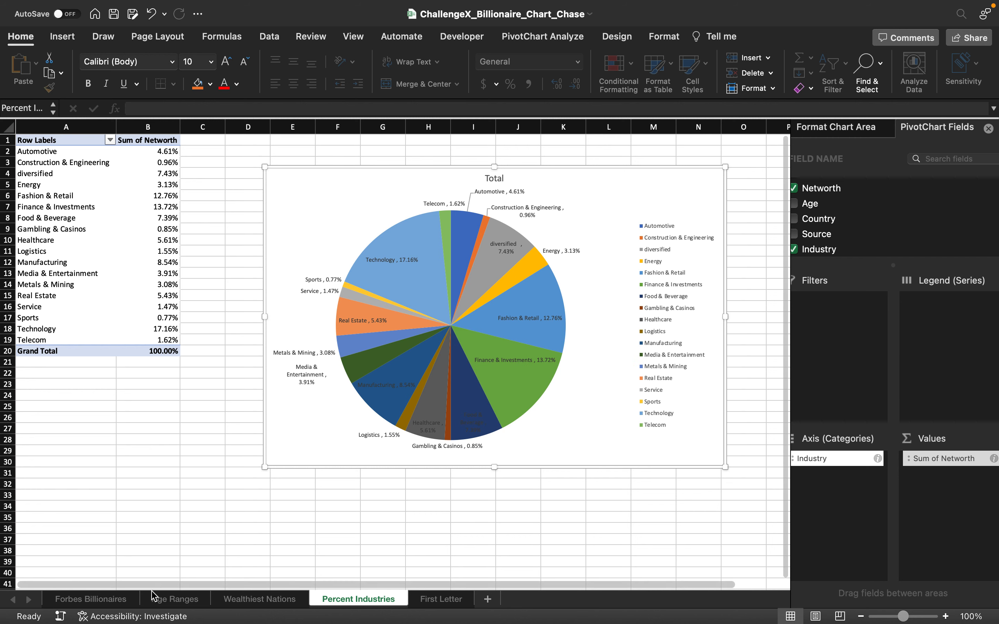
Step: On the Forbes Billionaires sheet, examine the LEFT formulas in the First Letter column and the name cell they reference
{"action": "left_click", "coordinate": [120, 605]}
{"action": "left_click", "coordinate": [445, 293]}
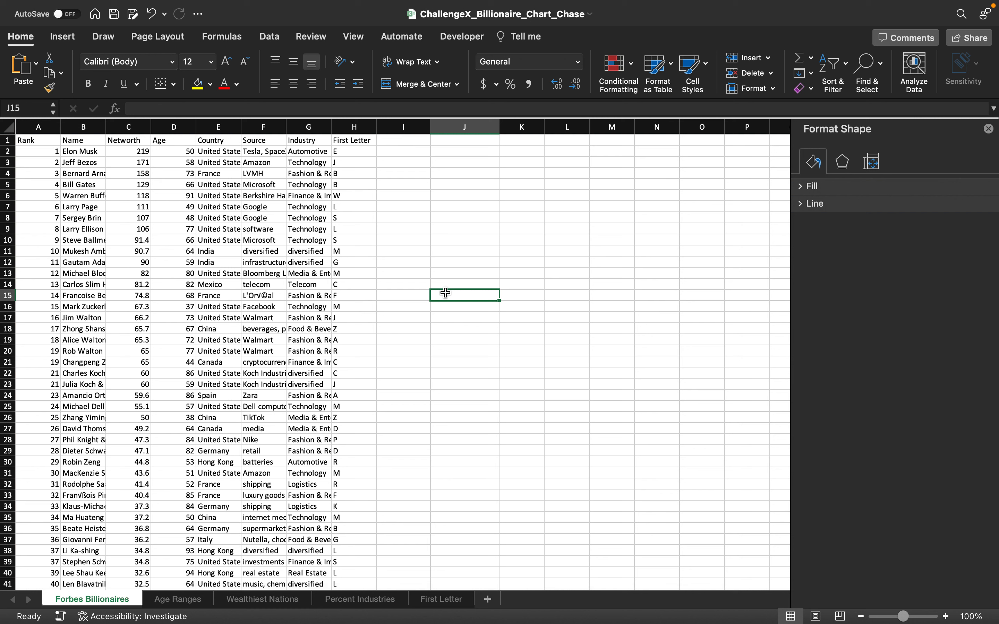
{"action": "key", "text": "Left"}
{"action": "key", "text": "Left"}
{"action": "key", "text": "Up"}
{"action": "key", "text": "Up"}
{"action": "key", "text": "Up"}
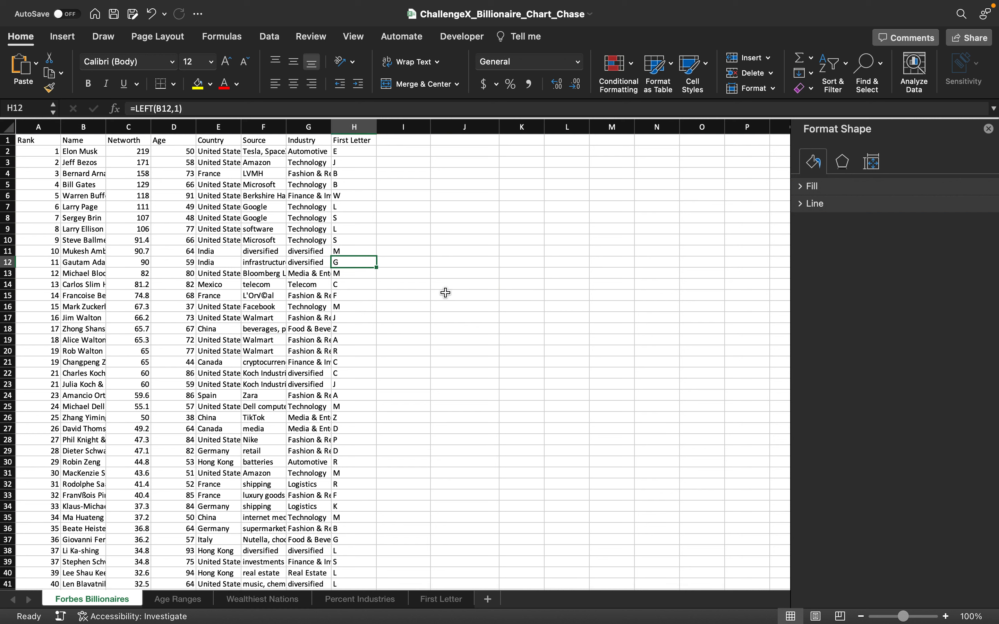
{"action": "left_click", "coordinate": [359, 151]}
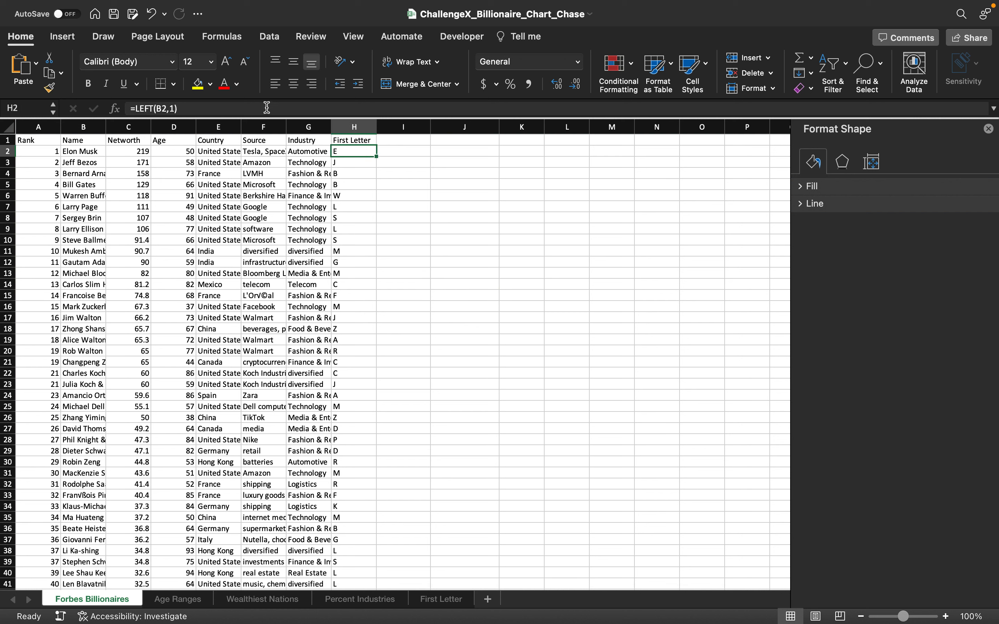
{"action": "left_click", "coordinate": [141, 110]}
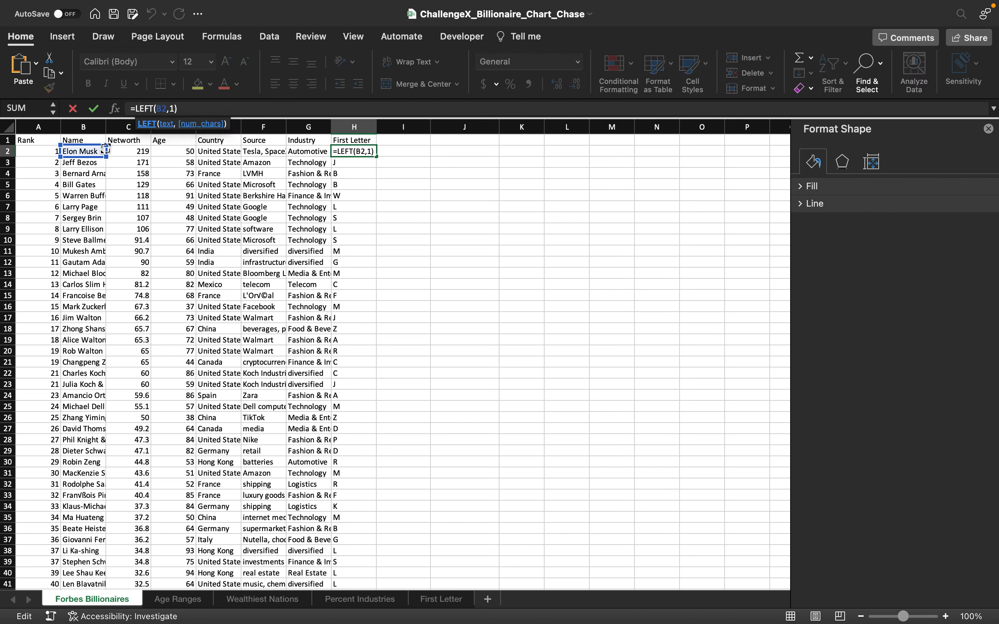
{"action": "left_click", "coordinate": [174, 108]}
{"action": "key", "text": "Return"}
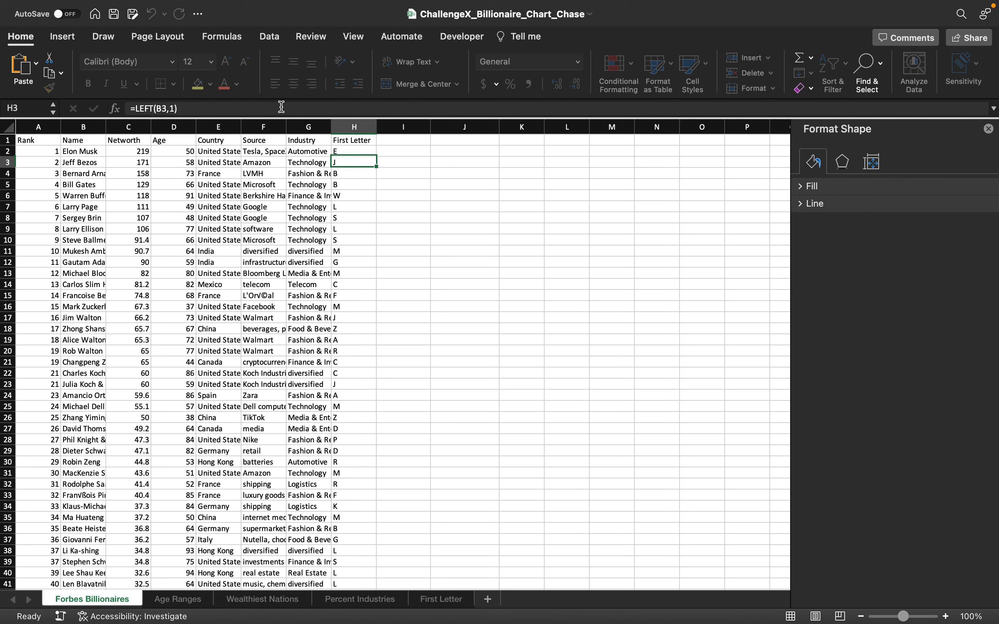
{"action": "key", "text": "Down"}
{"action": "key", "text": "Down"}
{"action": "key", "text": "Down"}
{"action": "key", "text": "Down"}
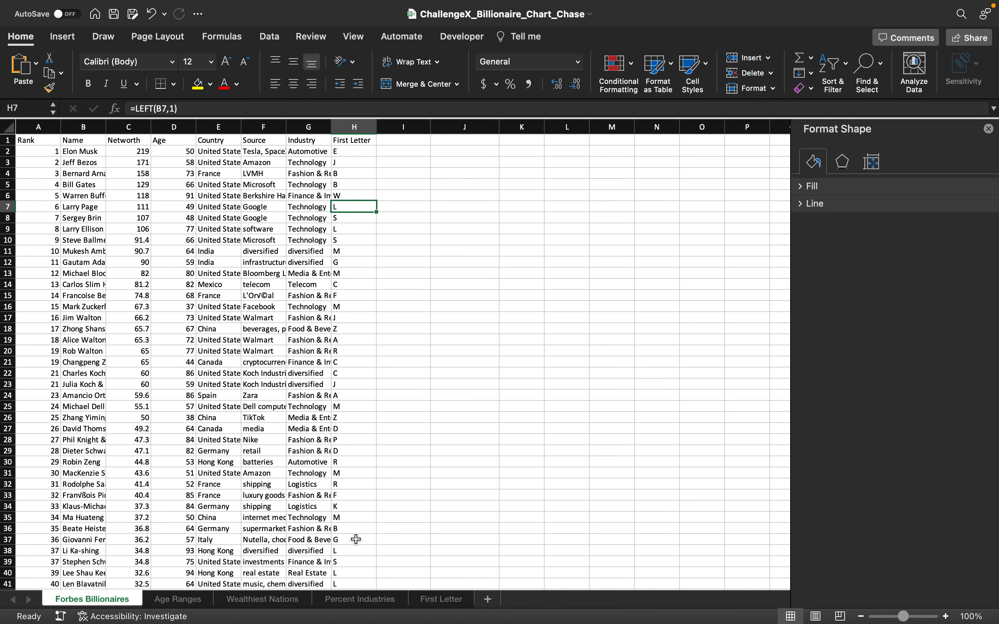
Step: Insert a PivotChart at cell A1 of the First Letter sheet using all the Forbes Billionaires data, and move the chart up beside the pivot table
{"action": "left_click", "coordinate": [442, 599]}
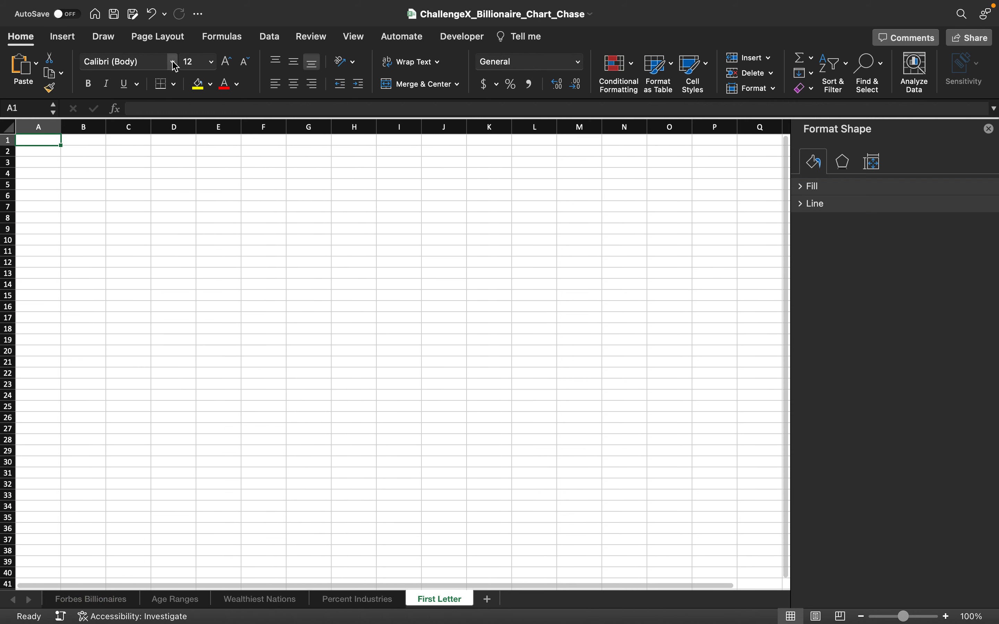
{"action": "left_click", "coordinate": [62, 37]}
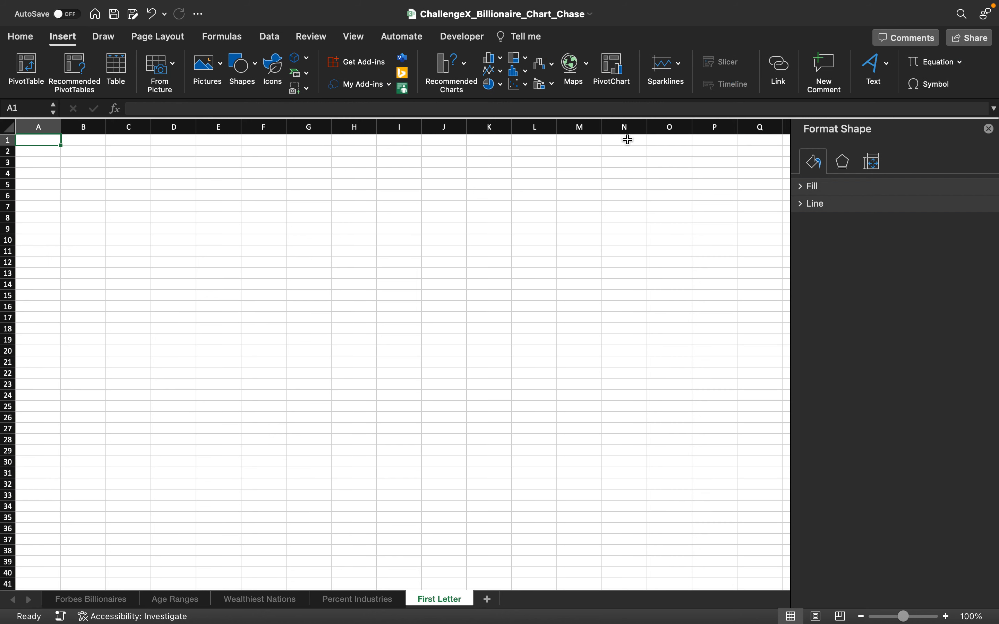
{"action": "left_click", "coordinate": [612, 71]}
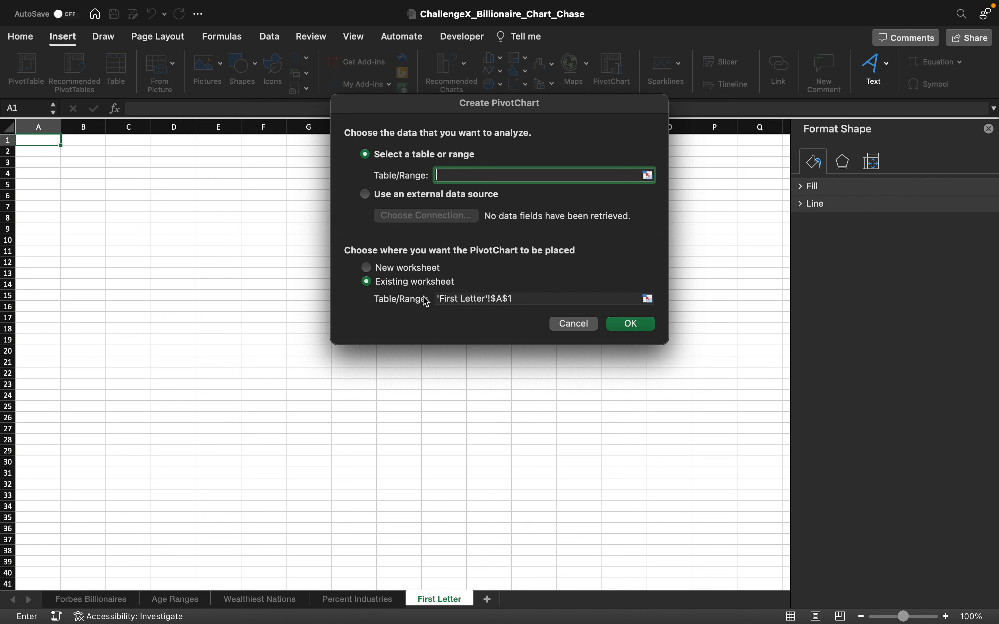
{"action": "left_click", "coordinate": [92, 599]}
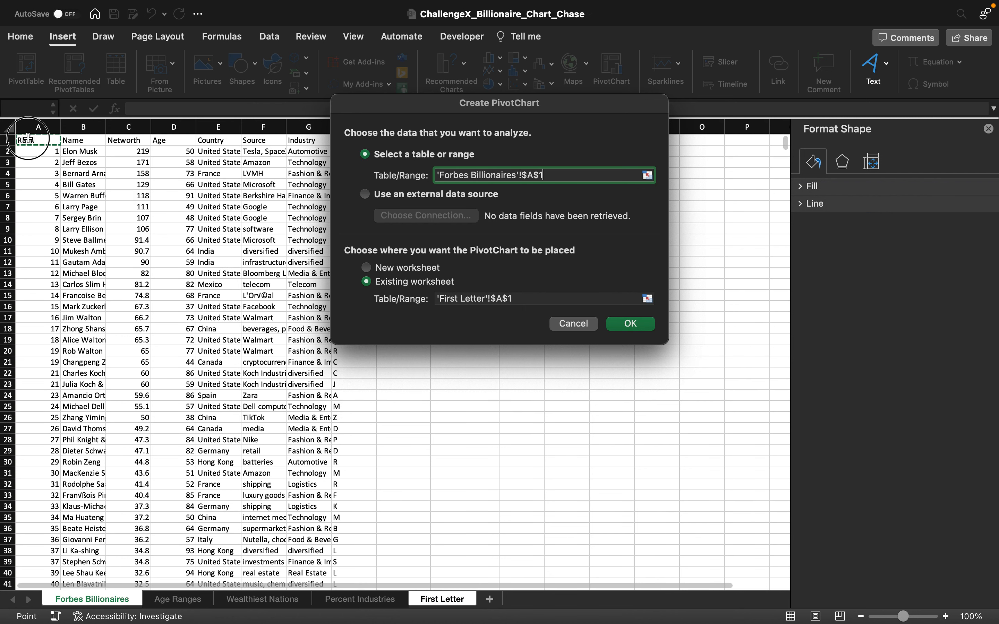
{"action": "left_click", "coordinate": [31, 142]}
{"action": "key", "text": "super+shift+Right"}
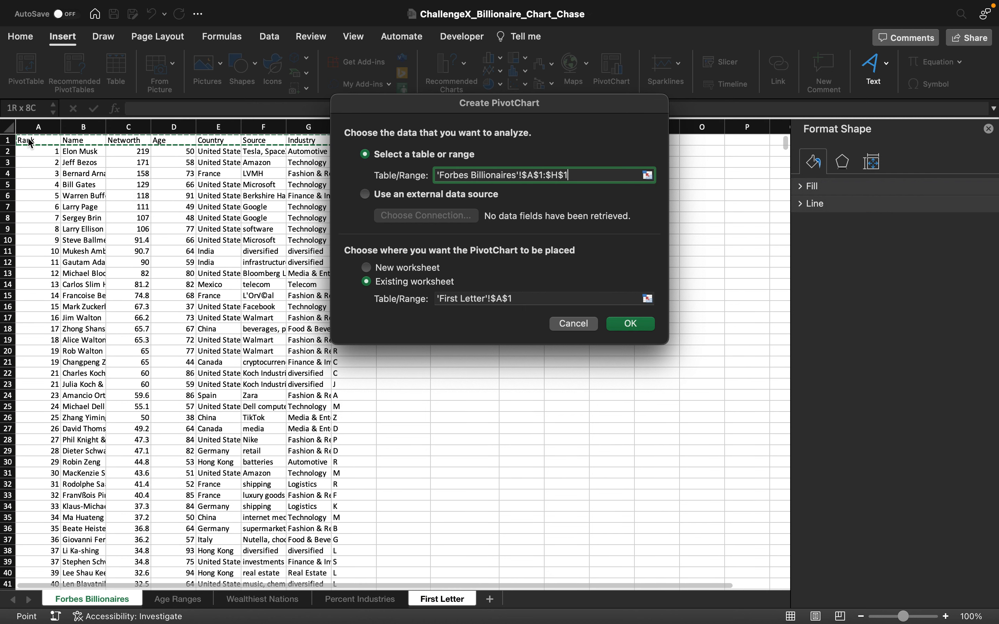
{"action": "key", "text": "super+shift+Down"}
{"action": "left_click", "coordinate": [628, 330]}
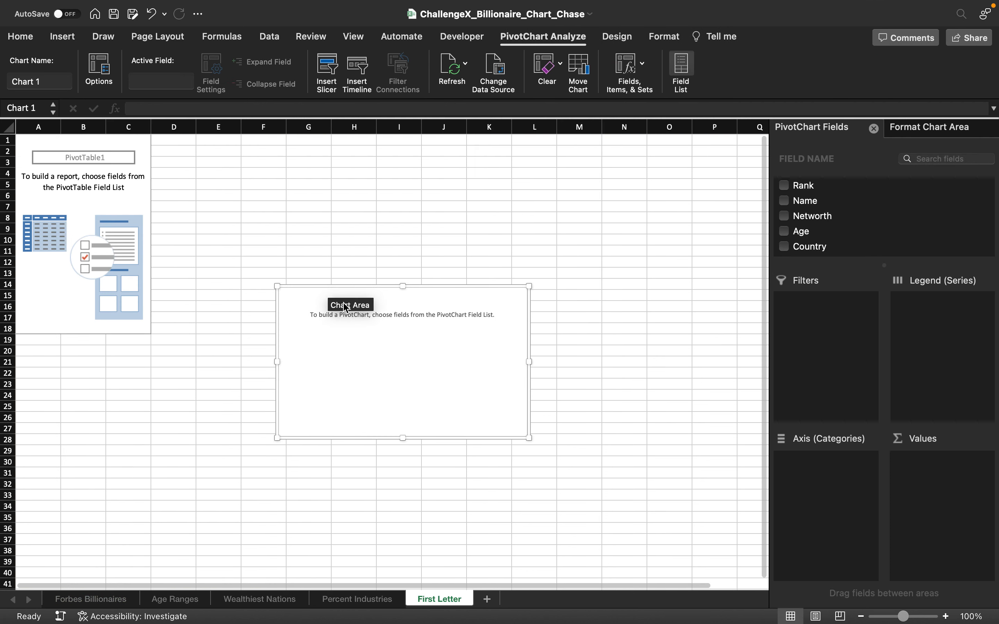
{"action": "left_click_drag", "start_coordinate": [317, 306], "coordinate": [287, 207]}
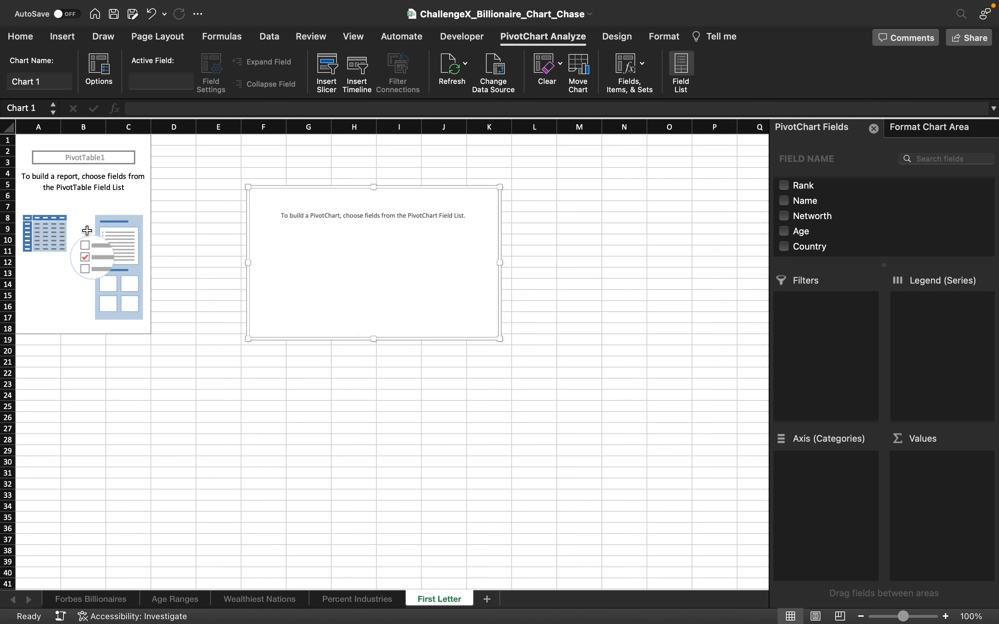
Step: Build the First Letter sheet's pivot table with First Letter as the row field and Networth as the value field
{"action": "left_click", "coordinate": [85, 206]}
{"action": "scroll", "coordinate": [851, 231], "scroll_direction": "down", "scroll_amount": 3}
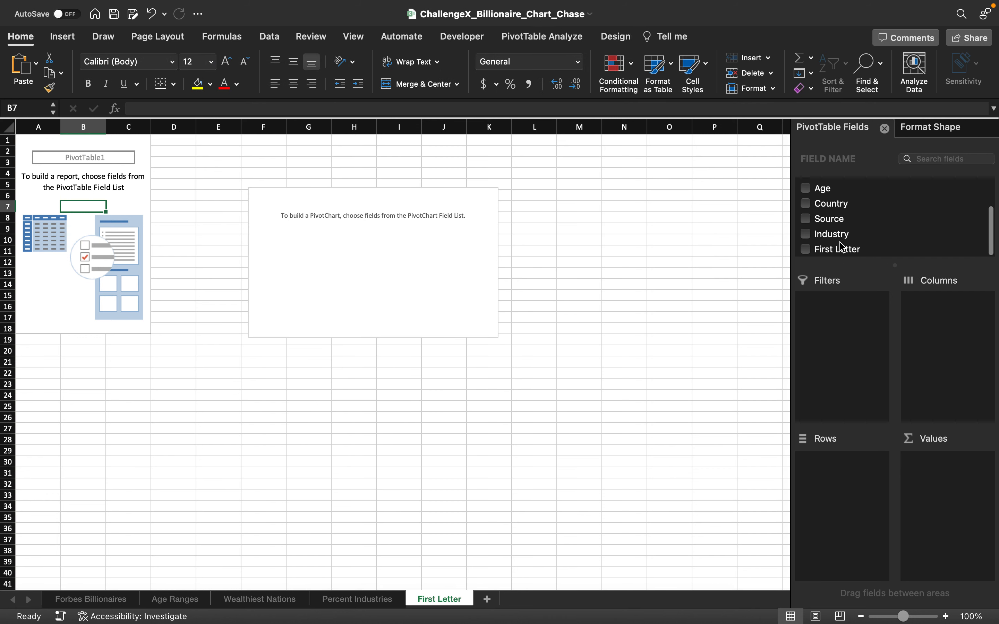
{"action": "left_click_drag", "start_coordinate": [842, 247], "coordinate": [823, 529]}
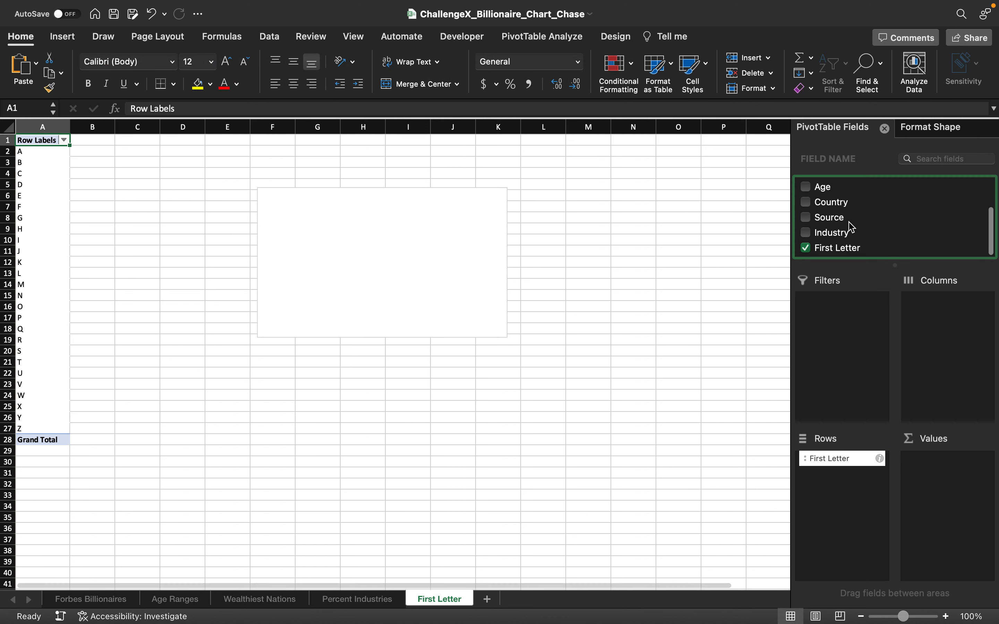
{"action": "scroll", "coordinate": [851, 225], "scroll_direction": "up", "scroll_amount": 3}
{"action": "left_click_drag", "start_coordinate": [846, 219], "coordinate": [949, 492]}
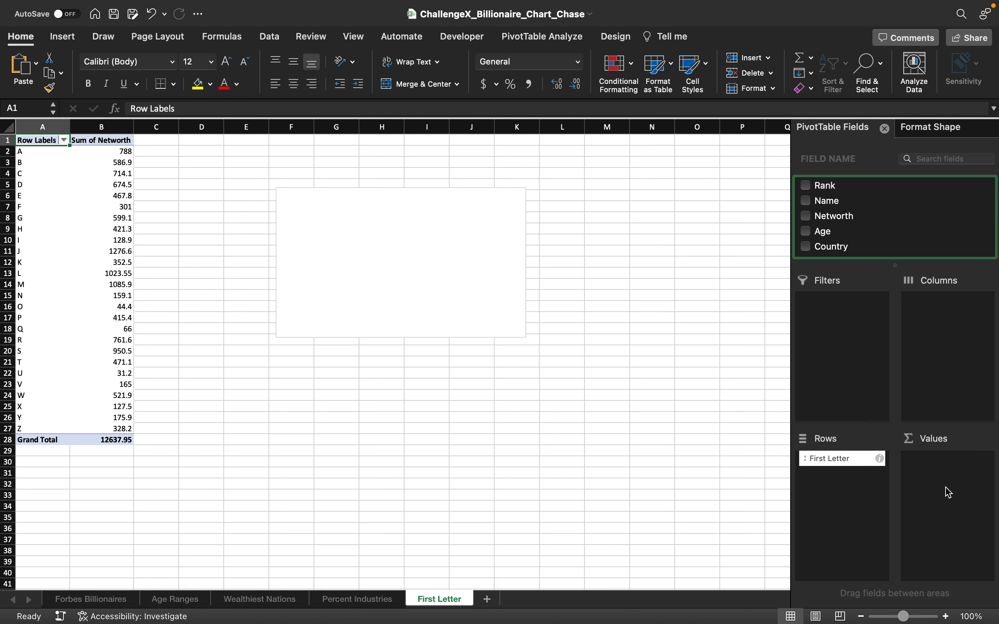
Step: Enlarge the first-letter column chart and sort its letters by net worth from largest to smallest
{"action": "left_click", "coordinate": [517, 295]}
{"action": "left_click_drag", "start_coordinate": [526, 338], "coordinate": [648, 374]}
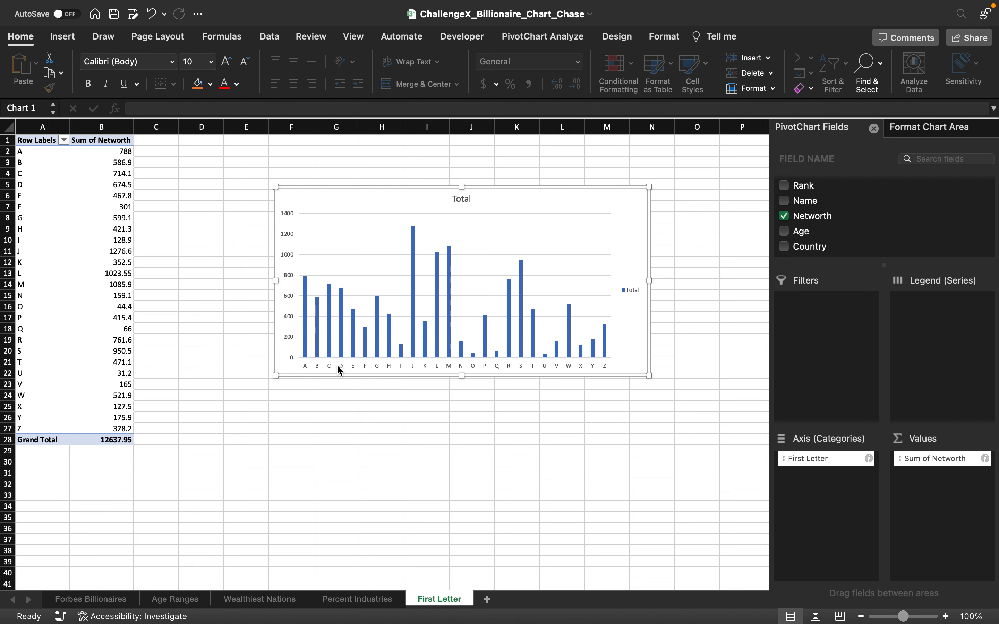
{"action": "mouse_move", "coordinate": [342, 351]}
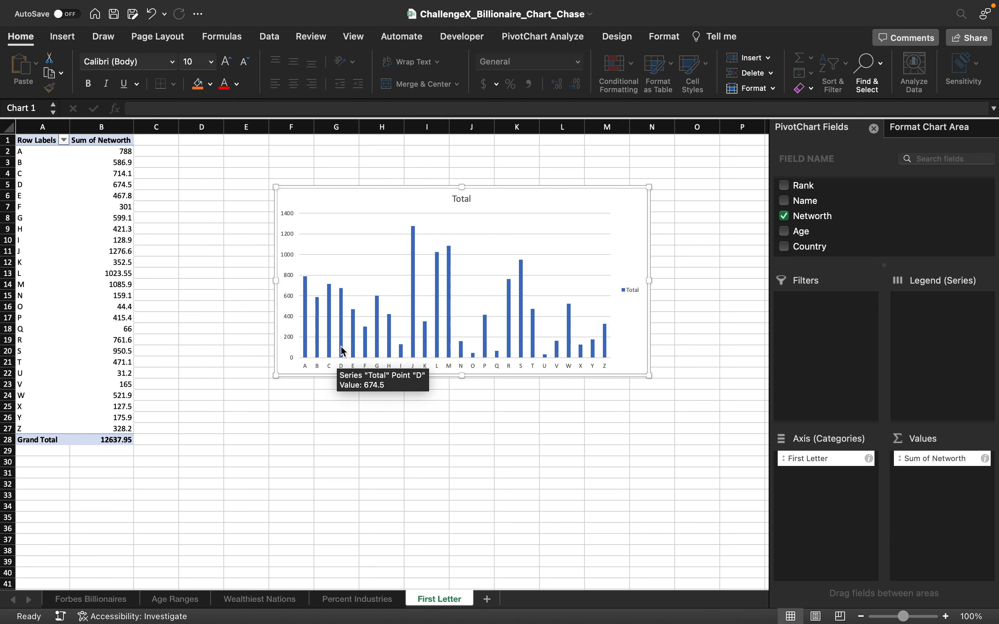
{"action": "right_click", "coordinate": [335, 368]}
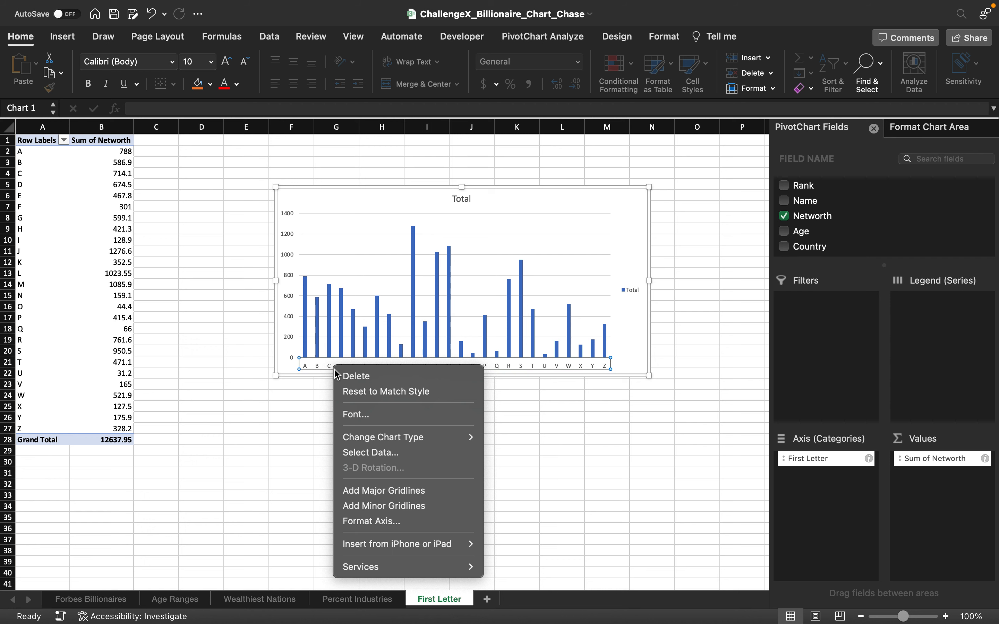
{"action": "left_click", "coordinate": [321, 354]}
{"action": "right_click", "coordinate": [331, 337]}
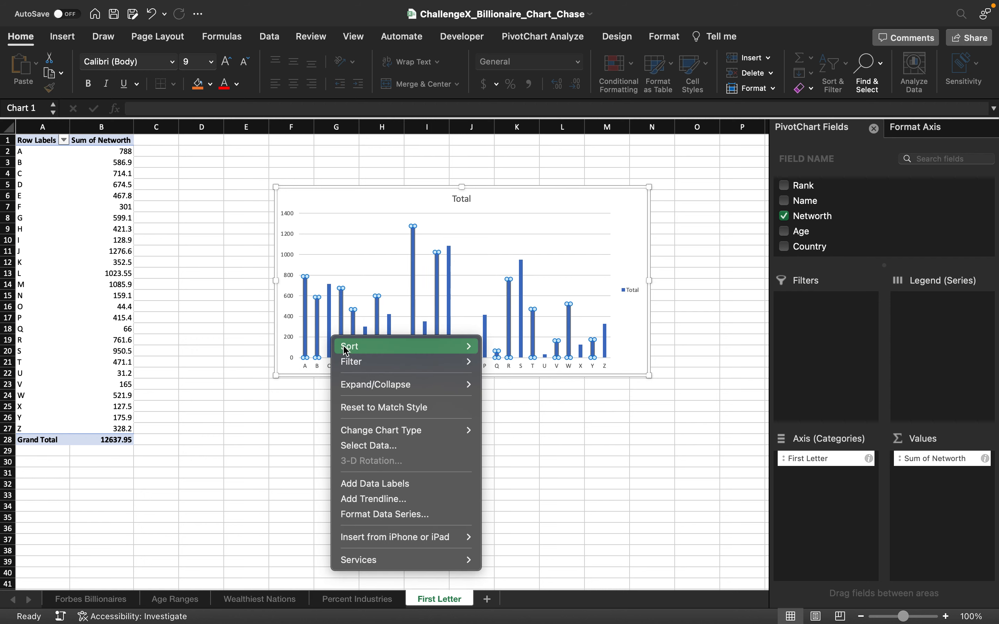
{"action": "mouse_move", "coordinate": [372, 346]}
{"action": "left_click", "coordinate": [532, 363]}
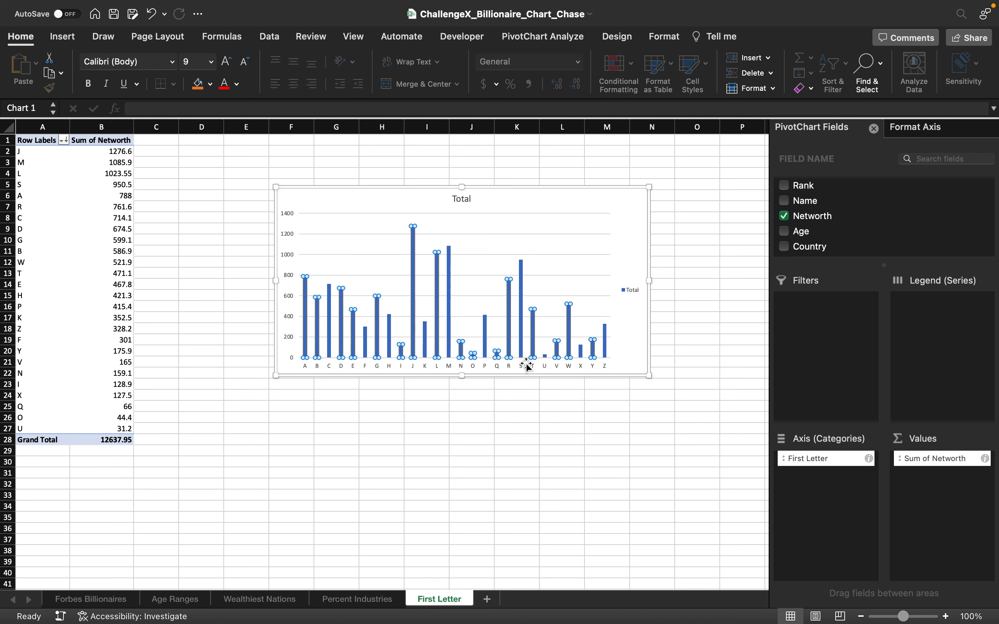
{"action": "left_click", "coordinate": [408, 264]}
{"action": "mouse_move", "coordinate": [391, 330]}
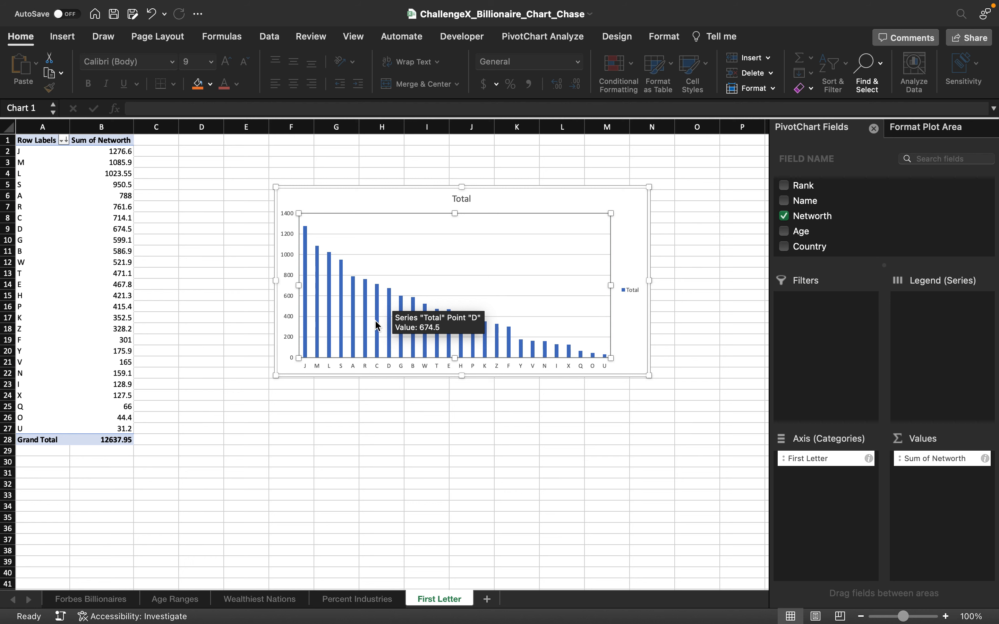
{"action": "left_click", "coordinate": [542, 352]}
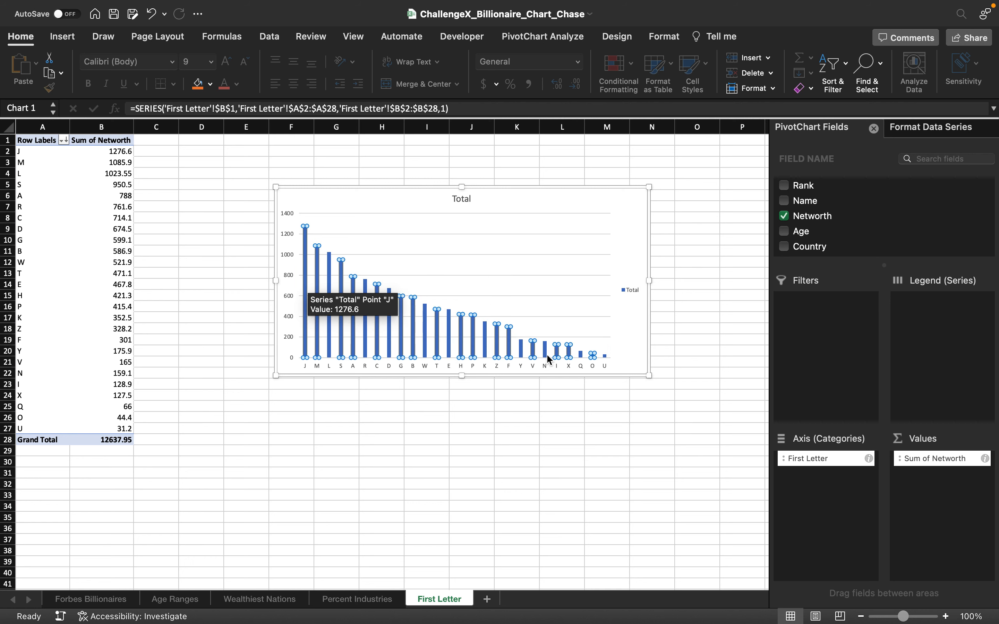
{"action": "scroll", "coordinate": [575, 500], "scroll_direction": "down", "scroll_amount": 10}
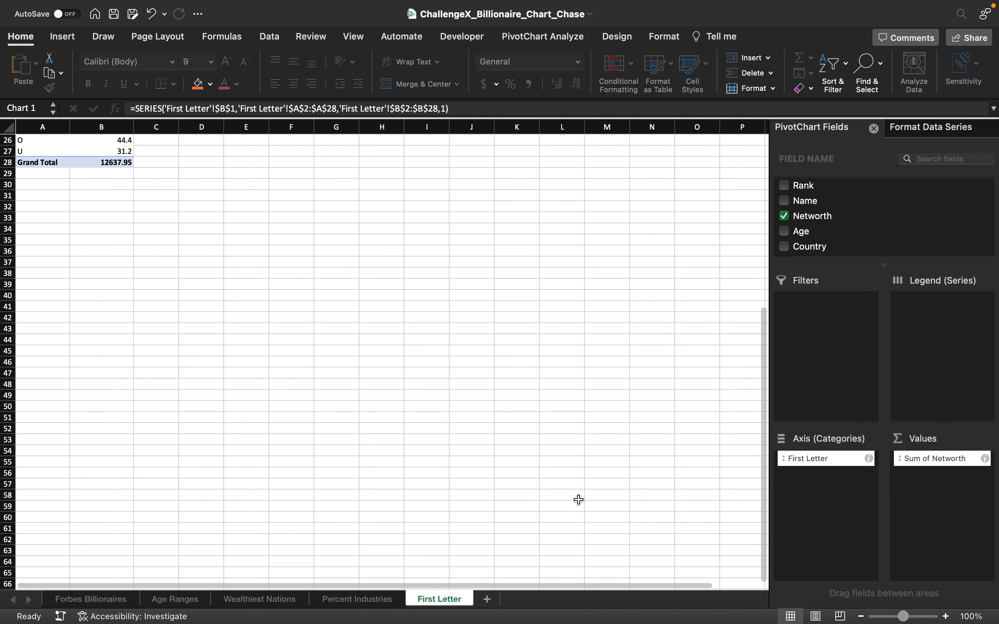
{"action": "scroll", "coordinate": [548, 486], "scroll_direction": "up", "scroll_amount": 10}
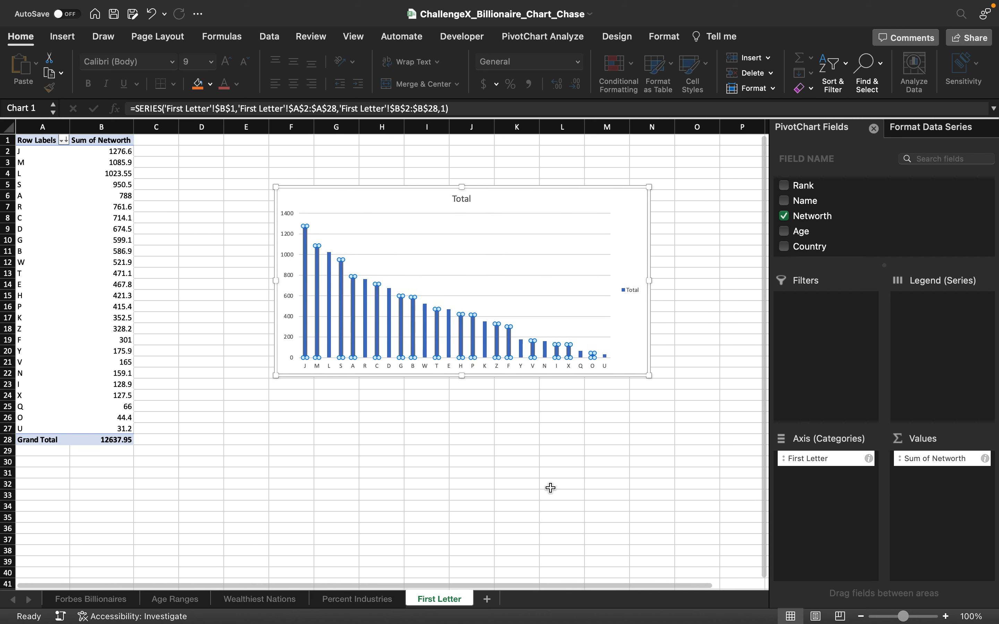